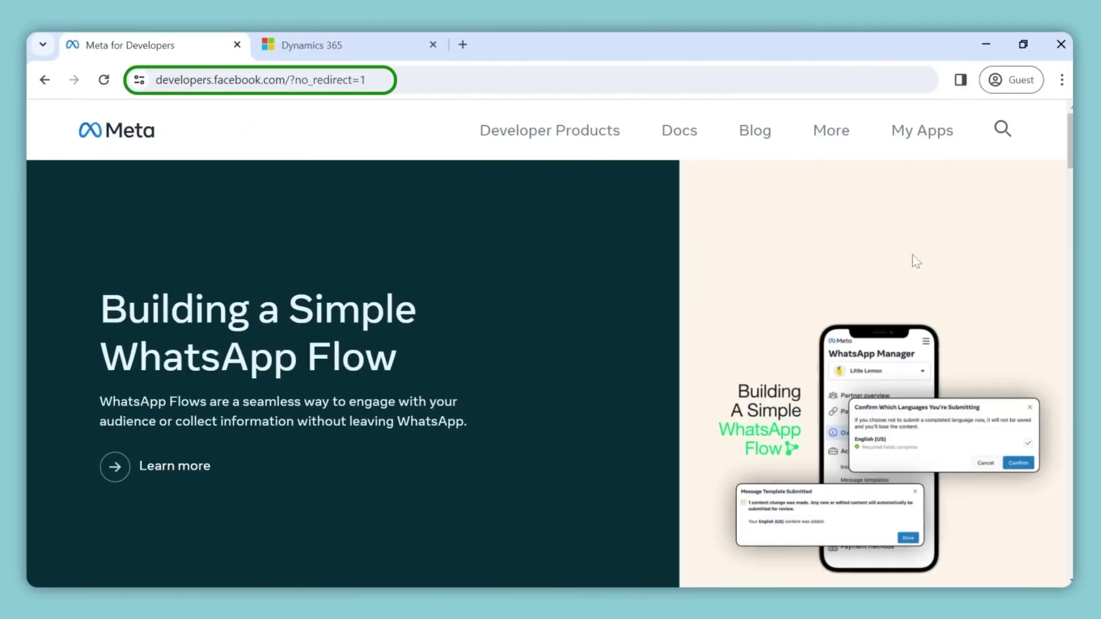
# - Start a new app with the Other use case and the Business app type
pyautogui.click(952, 135)
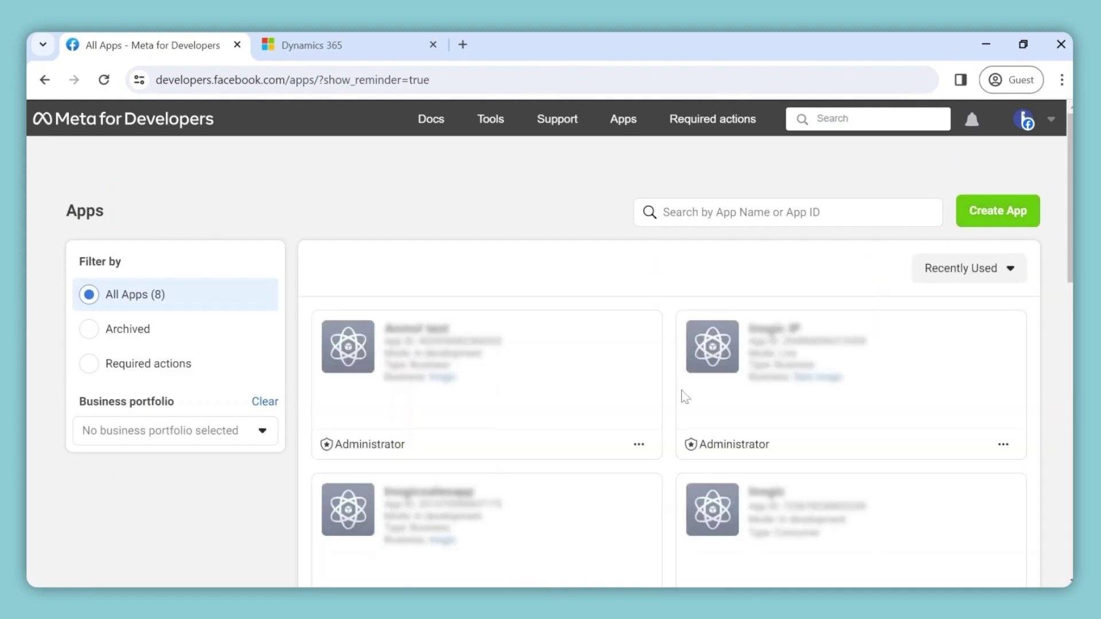
pyautogui.click(1032, 223)
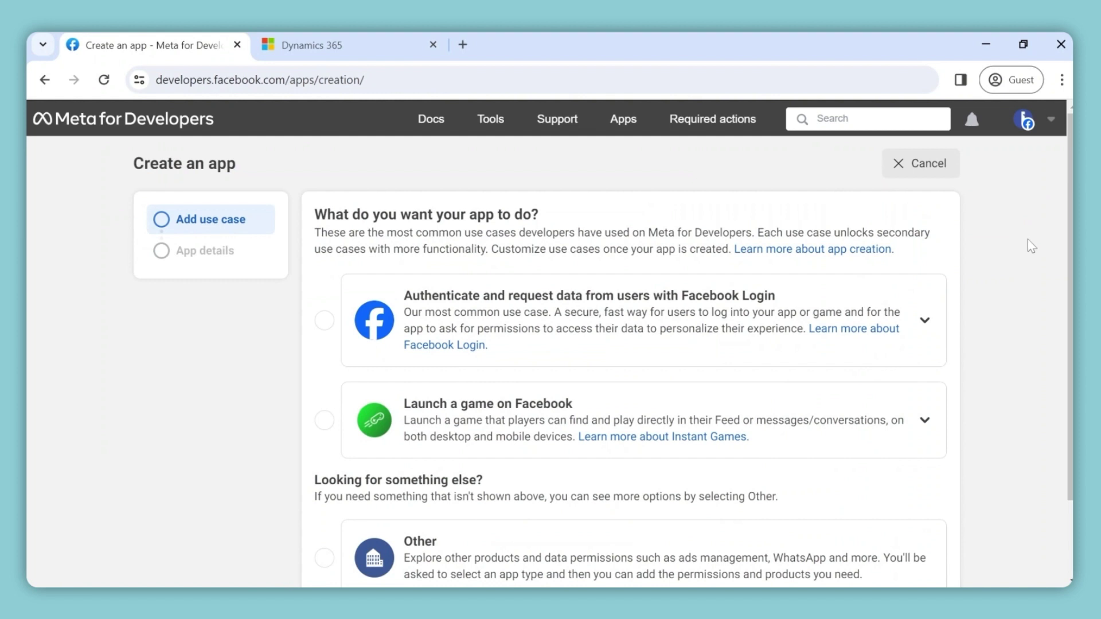
pyautogui.scroll(-2, 1014, 290)
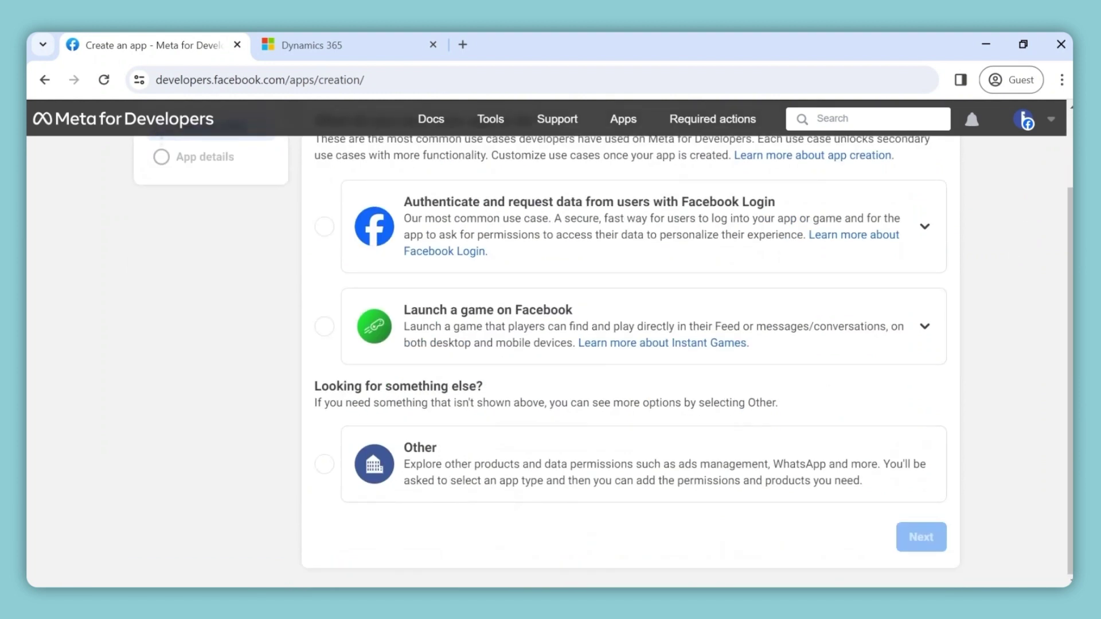
pyautogui.click(323, 464)
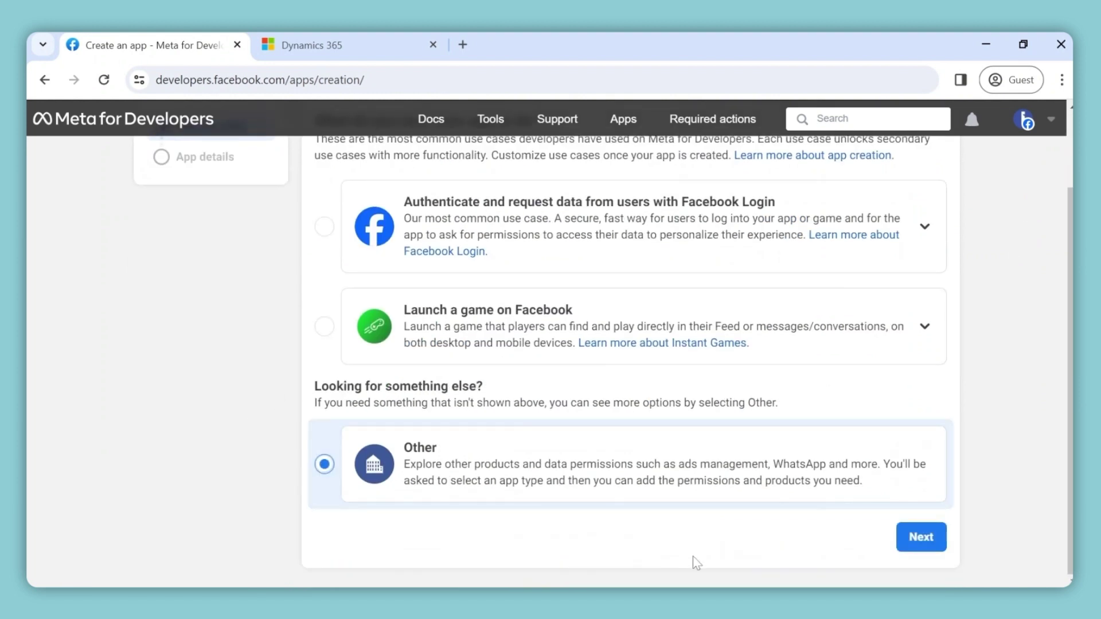
pyautogui.click(919, 545)
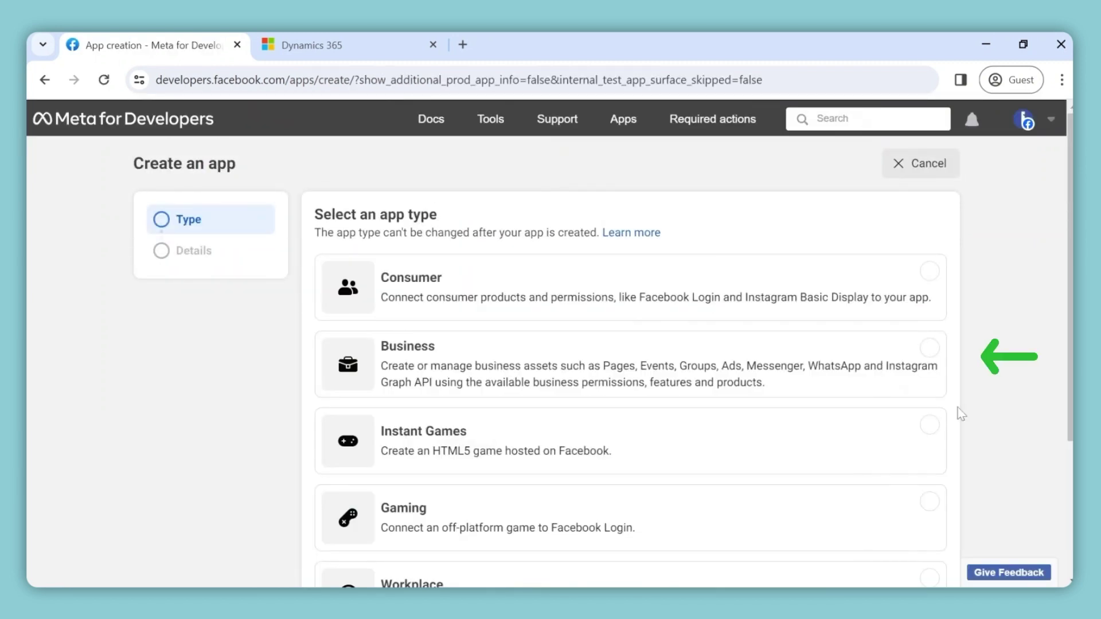
pyautogui.click(930, 348)
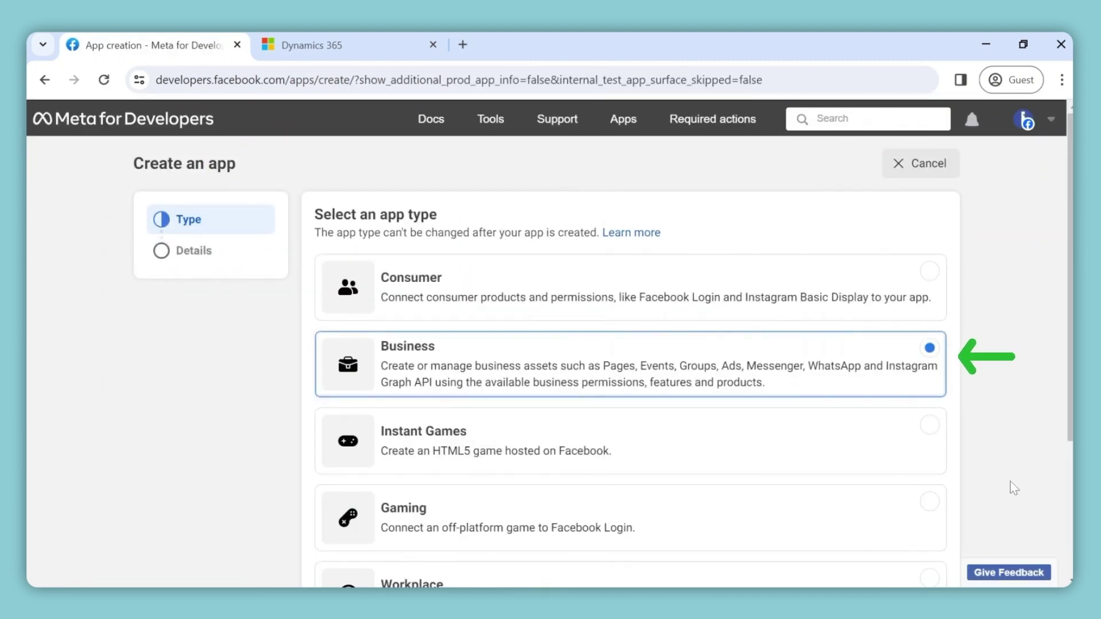
pyautogui.scroll(-3, 1024, 521)
pyautogui.click(938, 551)
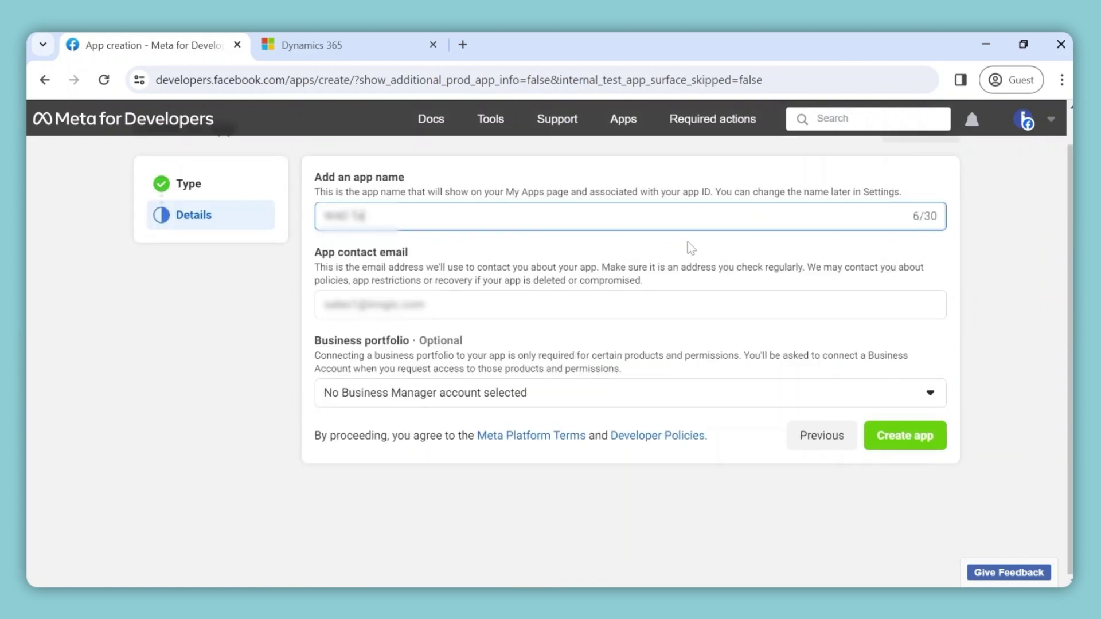
# - Name the app, link it to the Inogic business portfolio, and create it
pyautogui.click(986, 345)
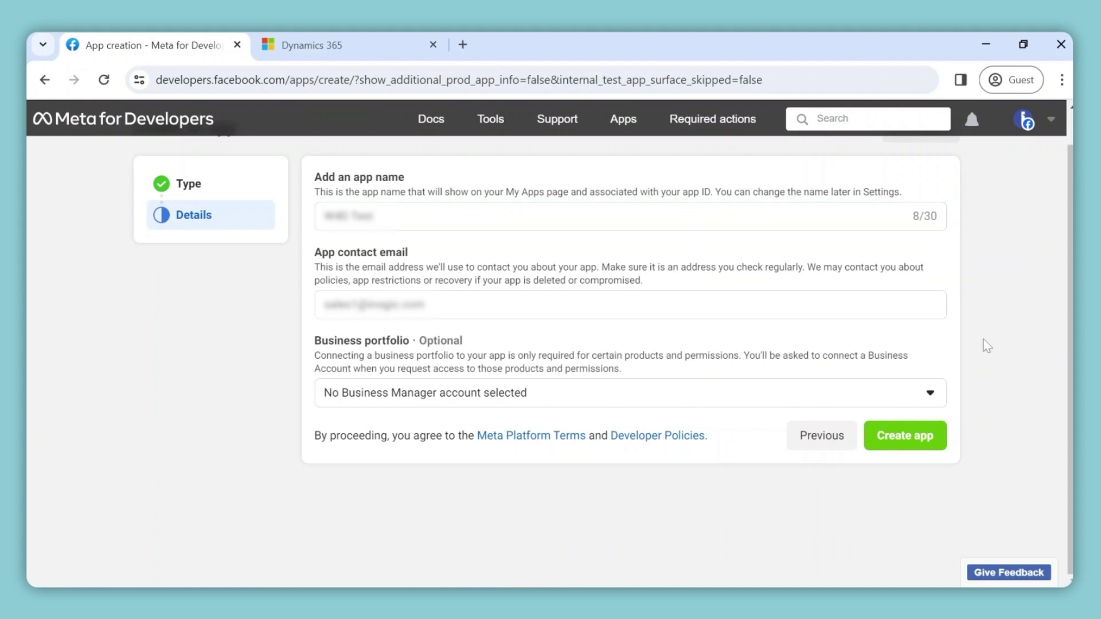
pyautogui.click(932, 396)
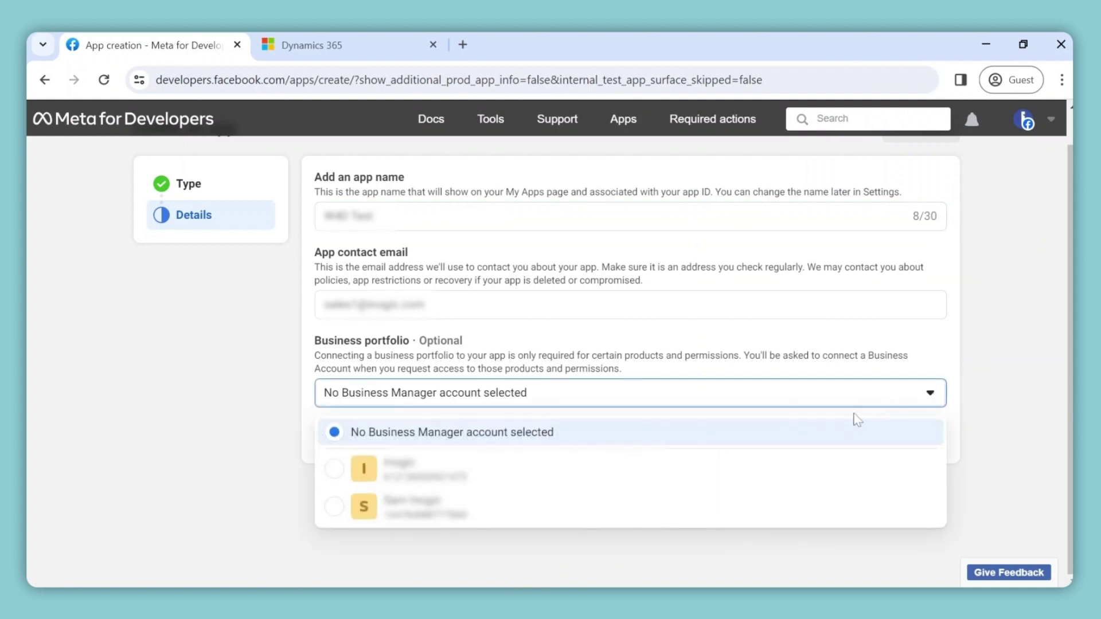
pyautogui.click(762, 475)
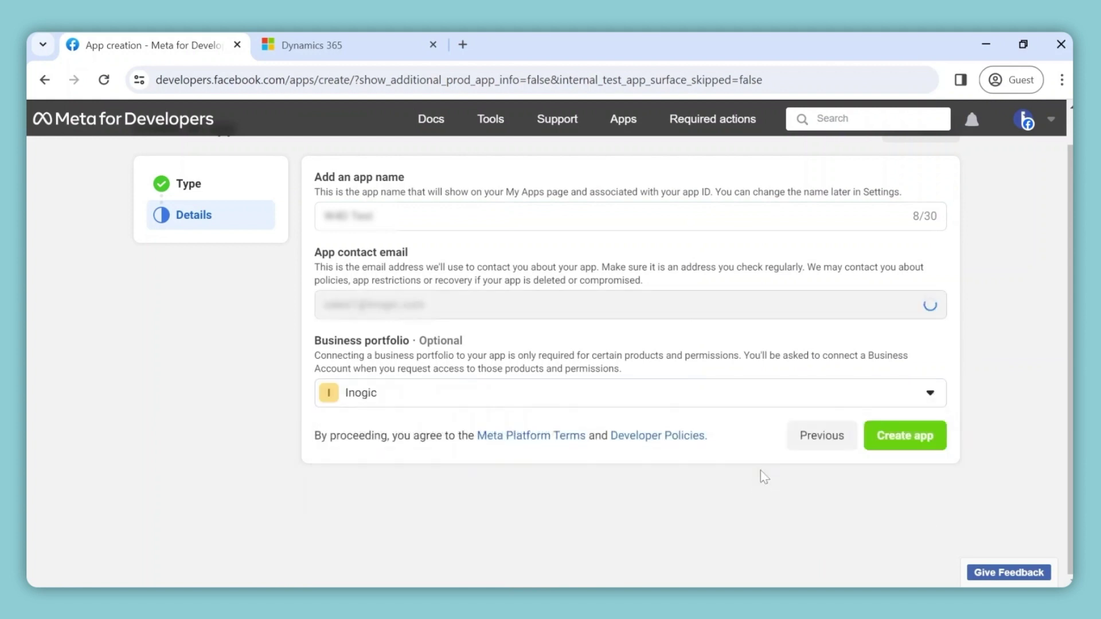
pyautogui.click(937, 448)
# - Add the WhatsApp product to the app and go to its API Setup page
pyautogui.scroll(-7, 1015, 321)
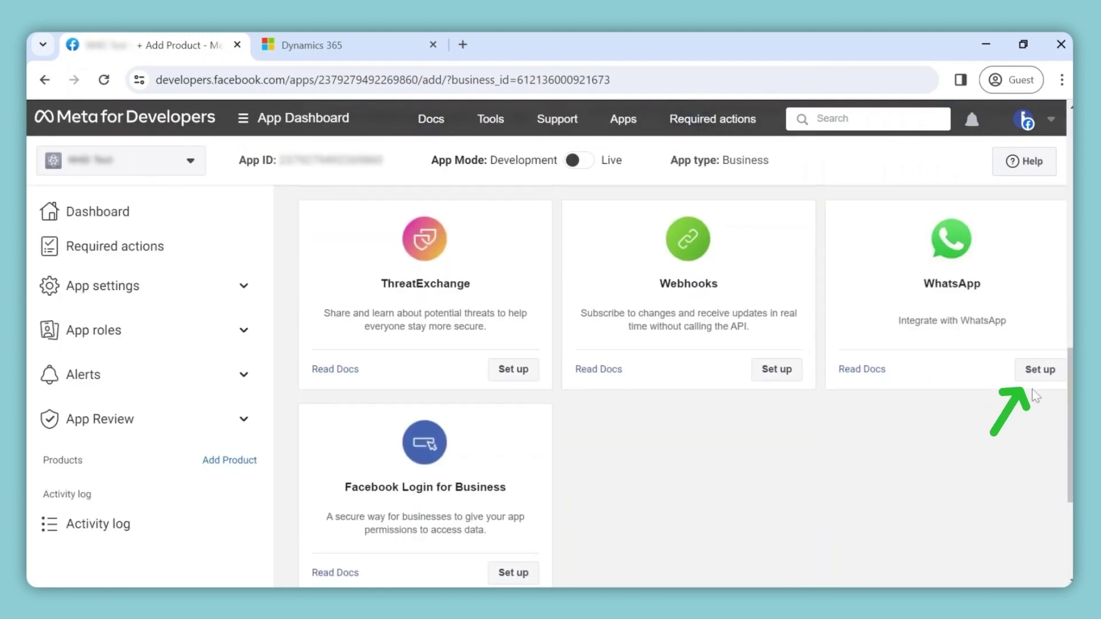
pyautogui.click(1041, 372)
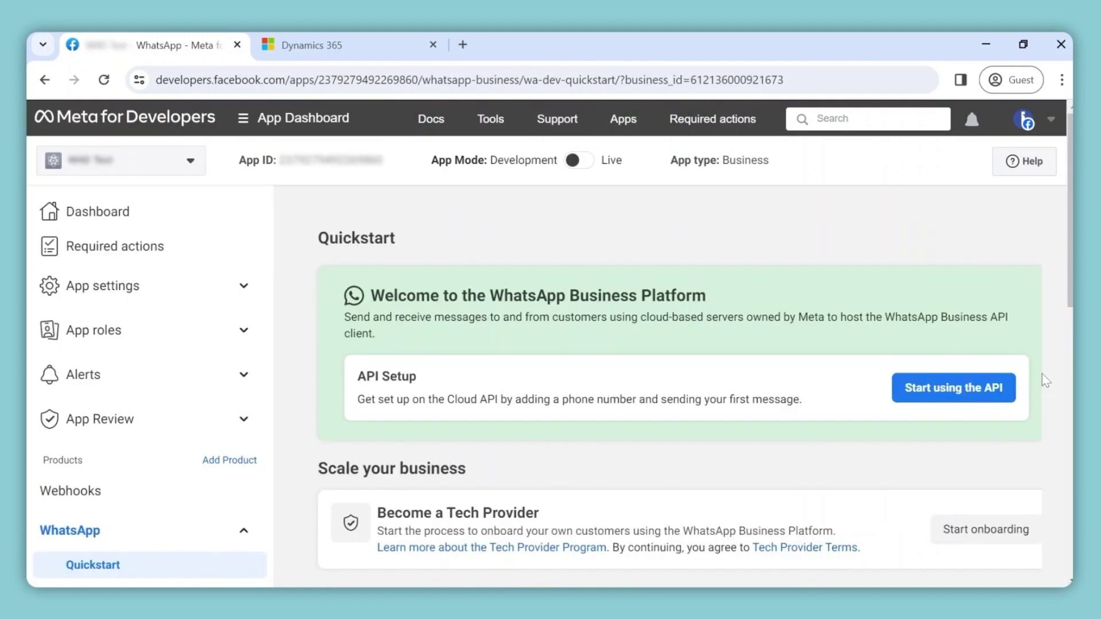
pyautogui.click(1014, 402)
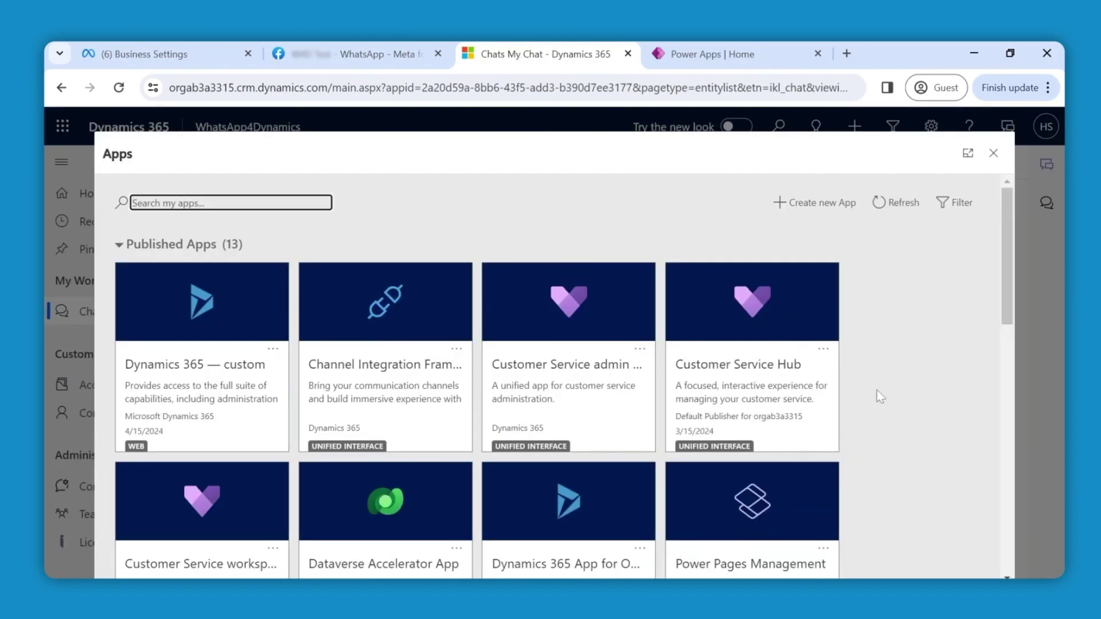
# - Open the WhatsApp4Dynamics app and its Active Configuration list
pyautogui.scroll(-5, 877, 391)
pyautogui.scroll(-3, 876, 390)
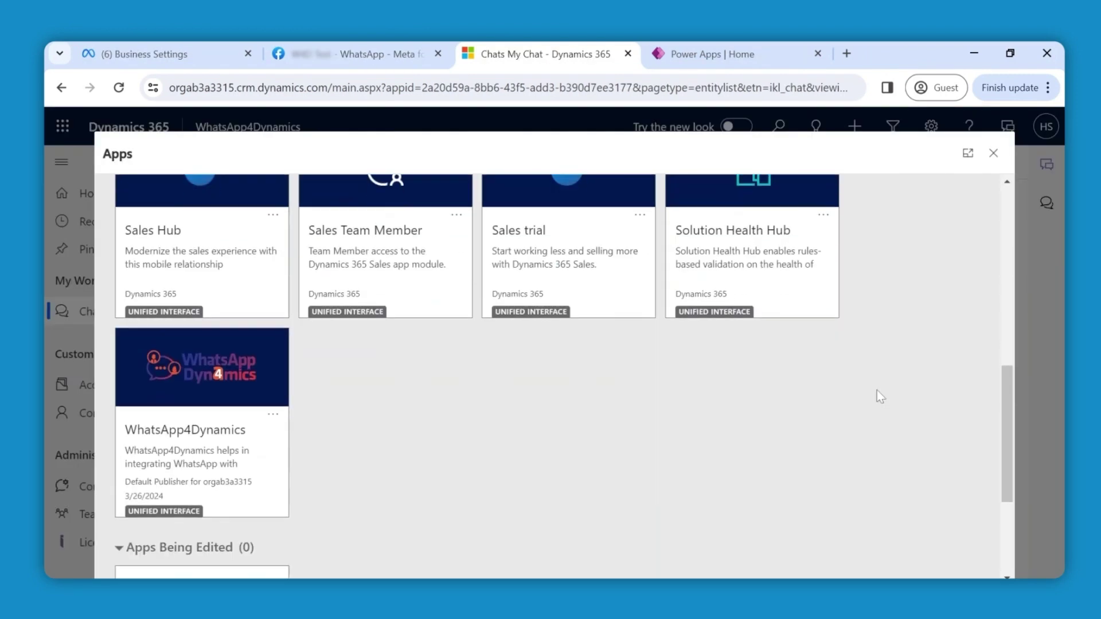
pyautogui.click(279, 337)
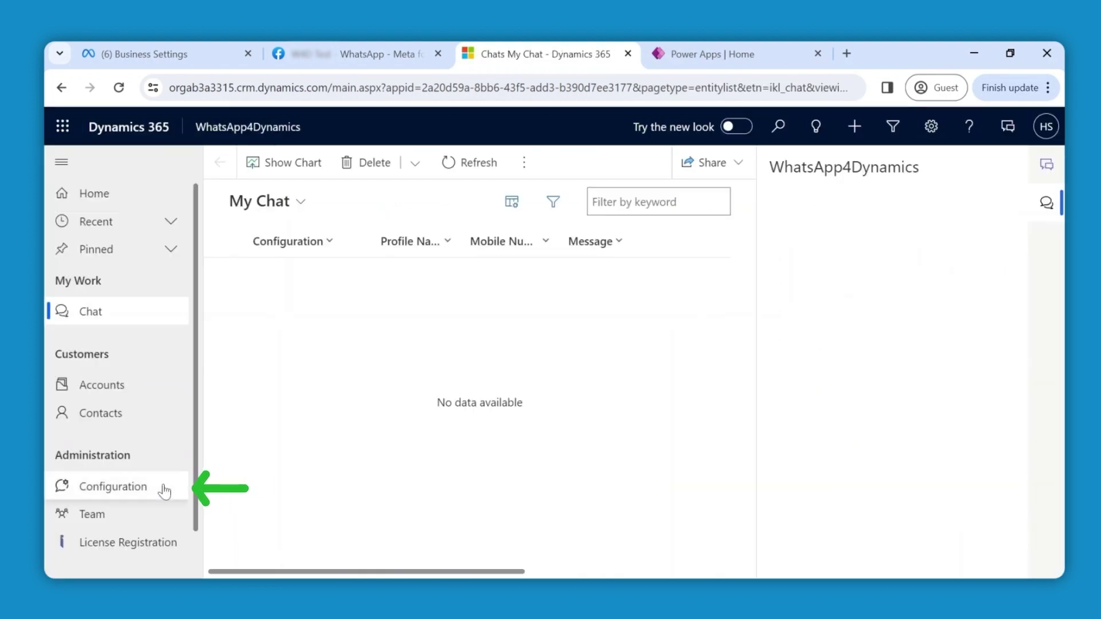
pyautogui.click(164, 490)
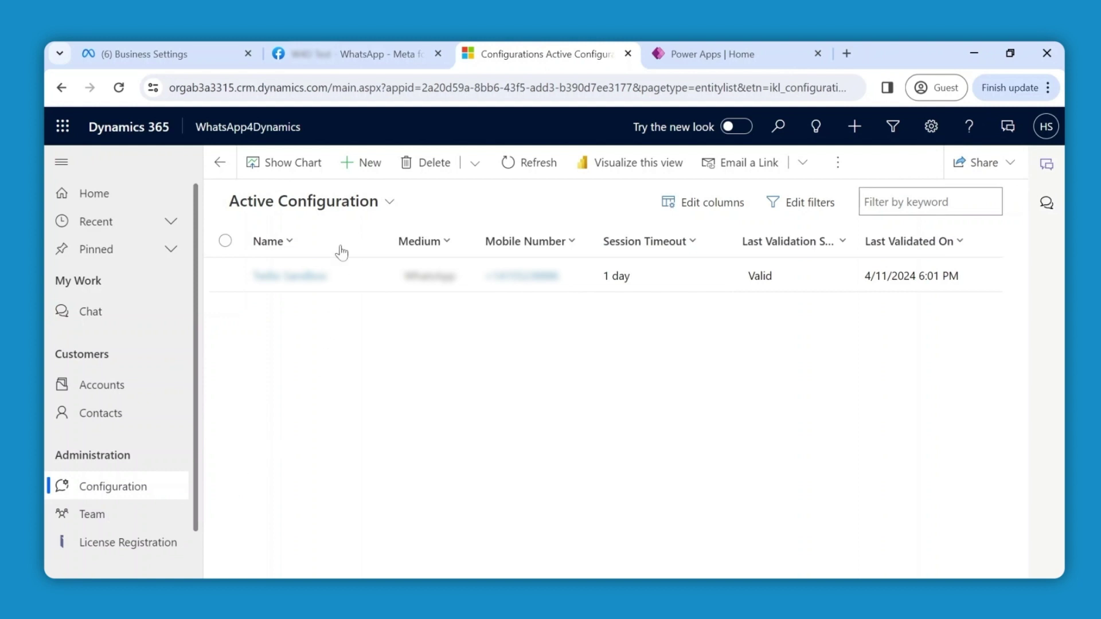
# - Create a new configuration named 'WhatsApp Business Configuration' using the WhatsApp Business API platform
pyautogui.click(362, 162)
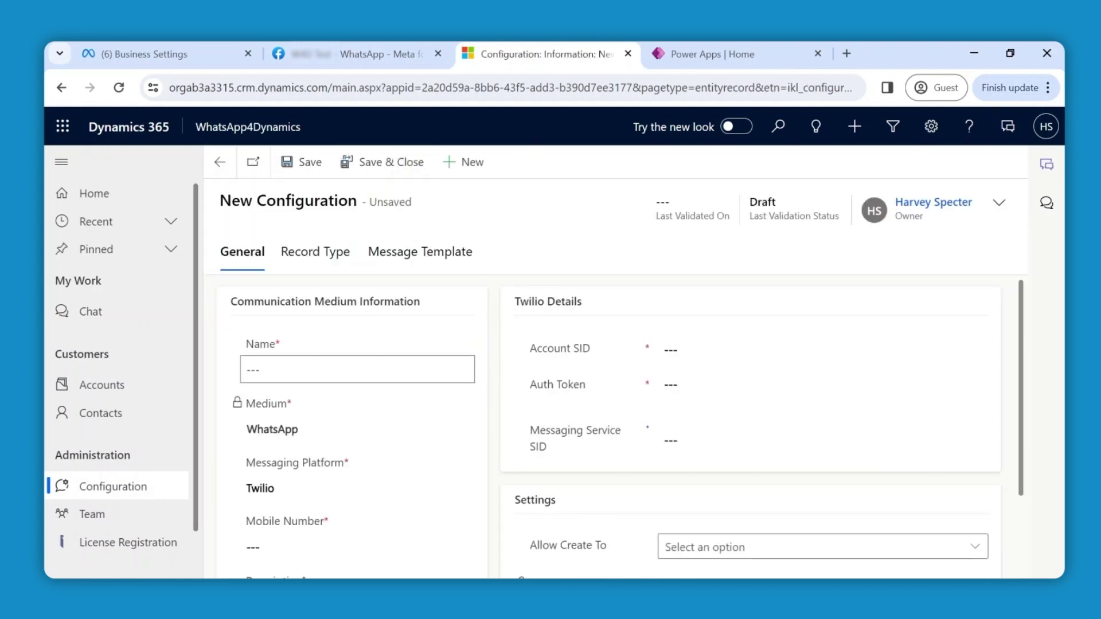
pyautogui.write('WhatsApp Business Configuration')
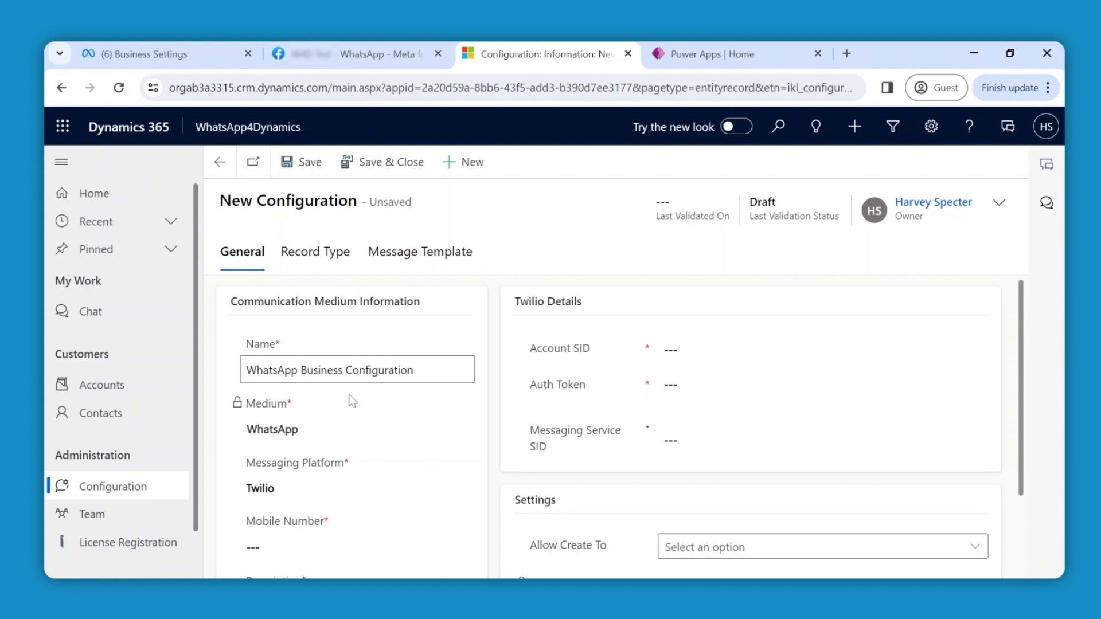
pyautogui.click(484, 408)
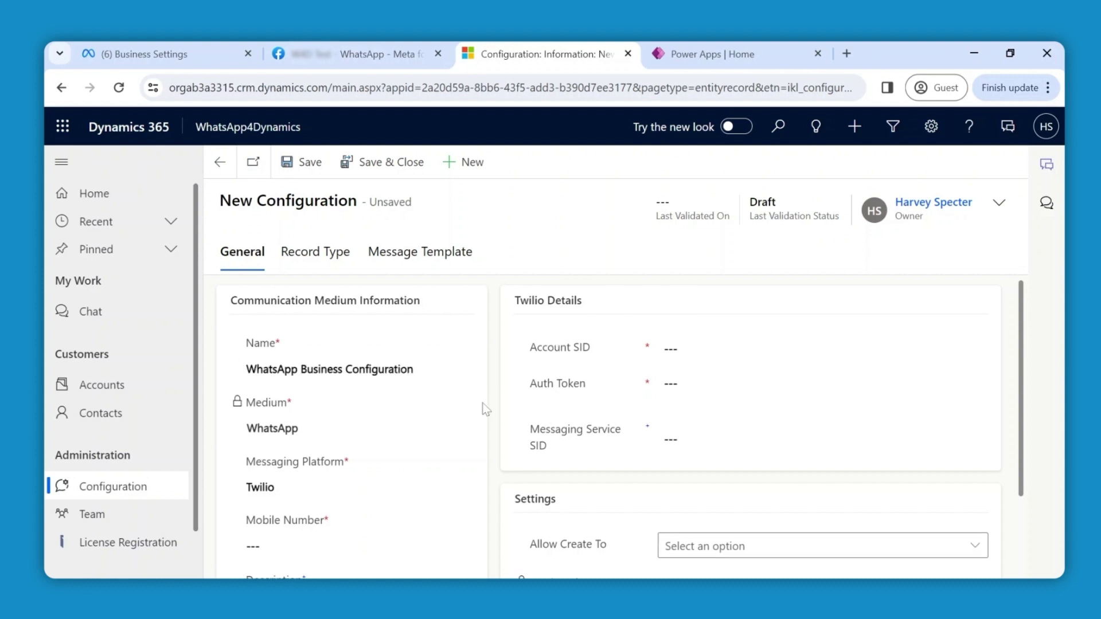
pyautogui.scroll(-1, 482, 411)
pyautogui.click(411, 427)
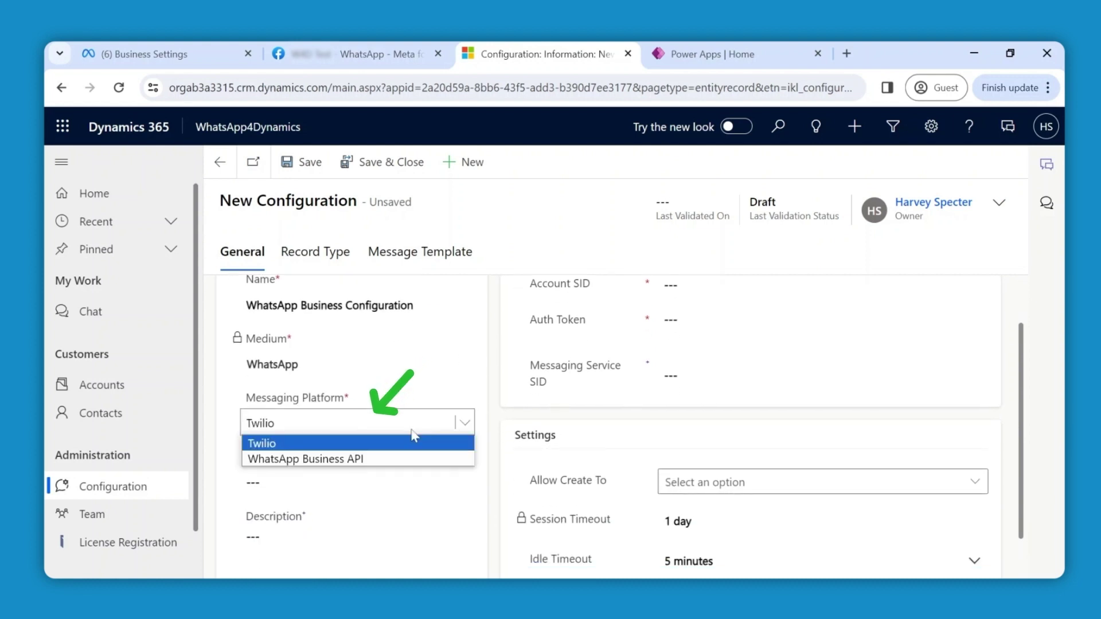
pyautogui.click(412, 459)
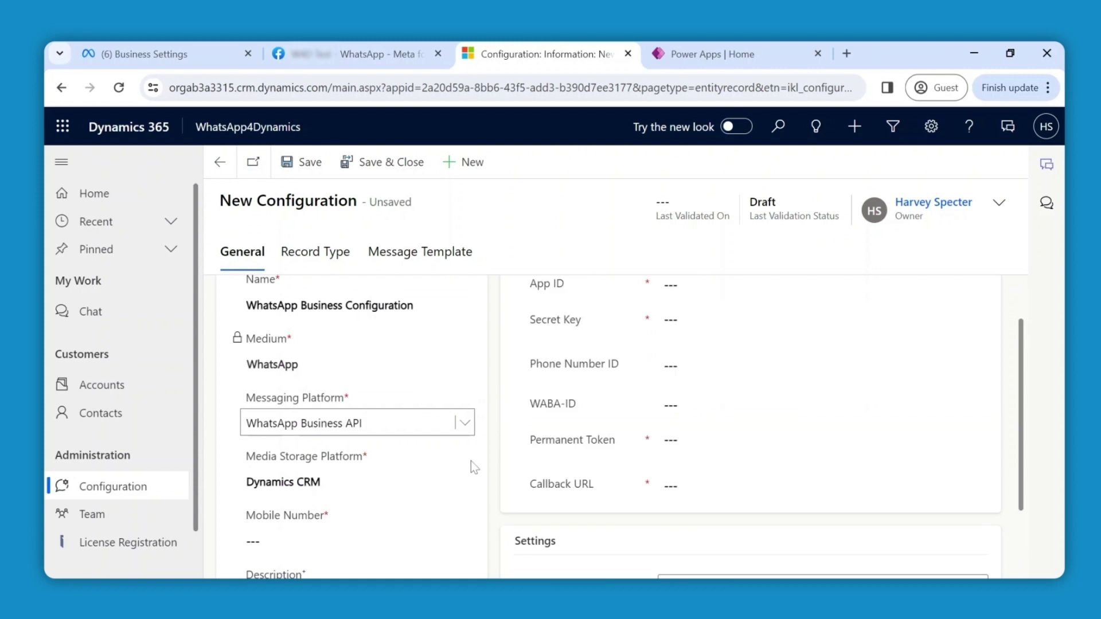
pyautogui.scroll(-1, 474, 468)
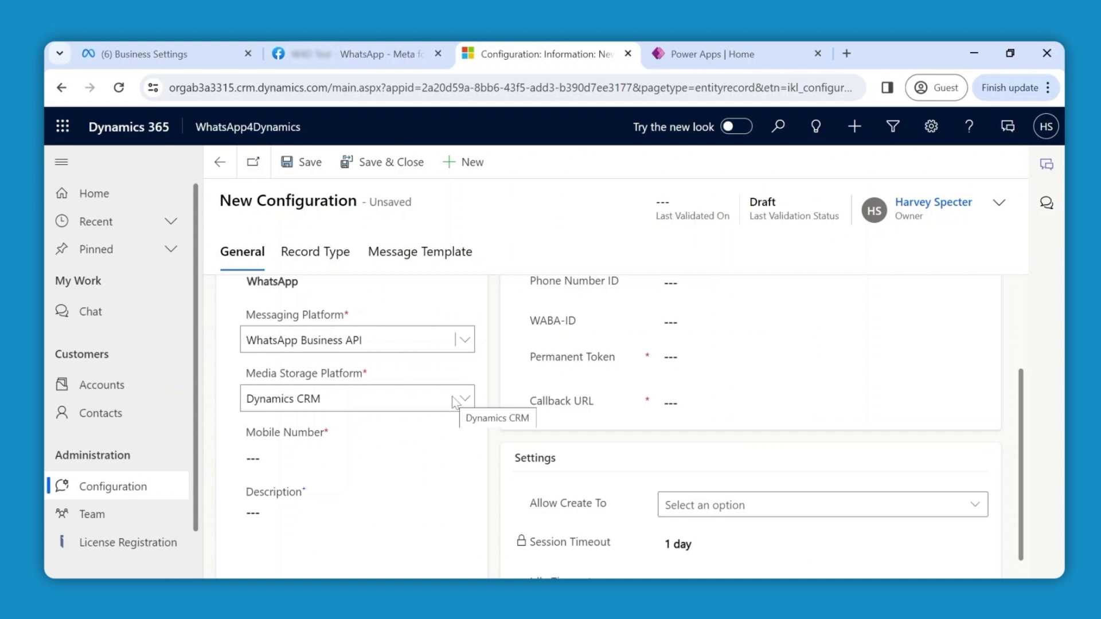
pyautogui.scroll(1, 453, 401)
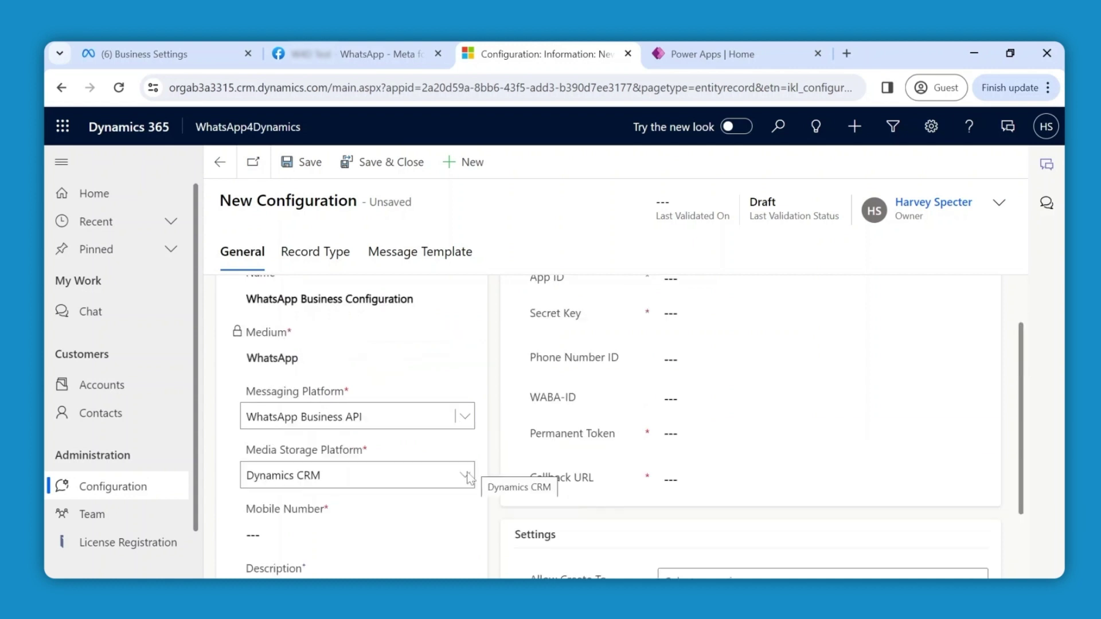
# - Copy the WhatsApp test phone number from Meta's API Setup page
pyautogui.click(377, 49)
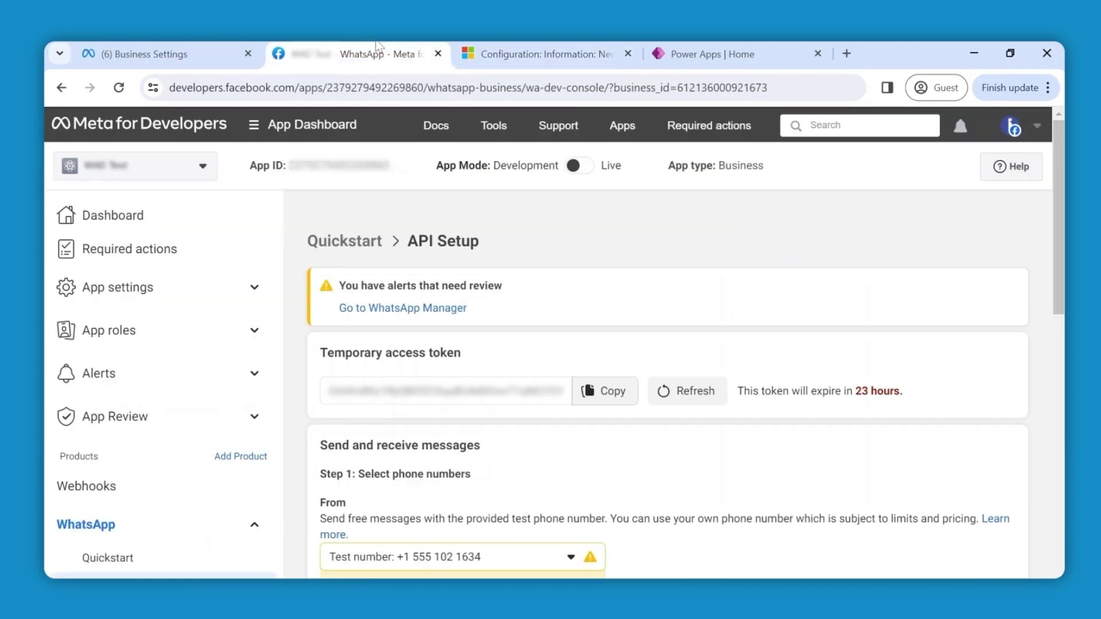
pyautogui.scroll(-2, 717, 273)
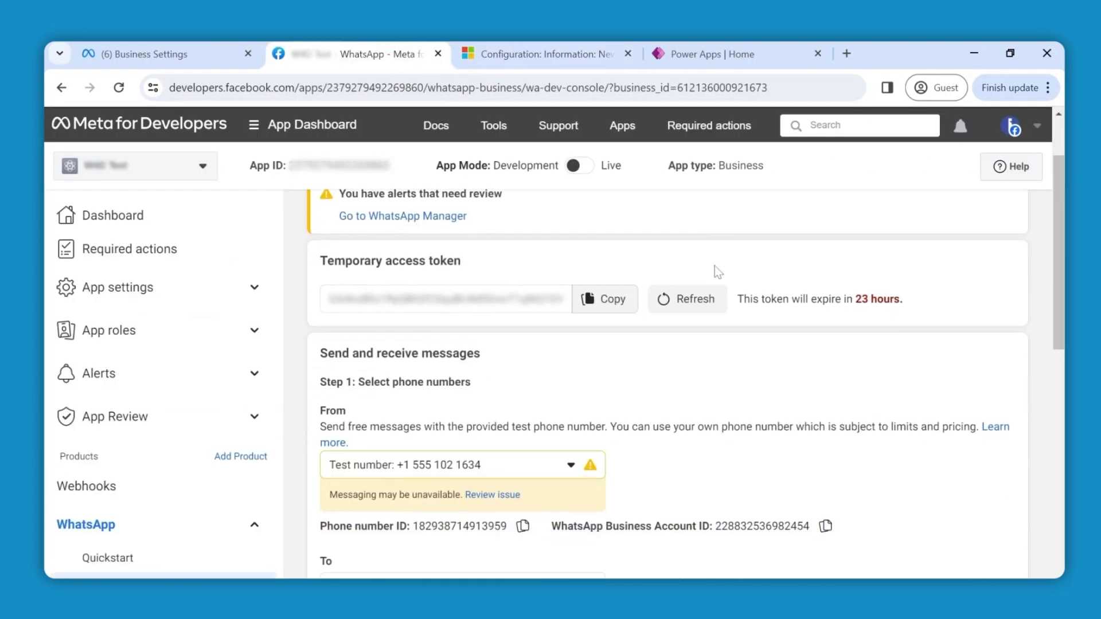
pyautogui.click(492, 458)
pyautogui.moveTo(492, 462); pyautogui.dragTo(406, 474)
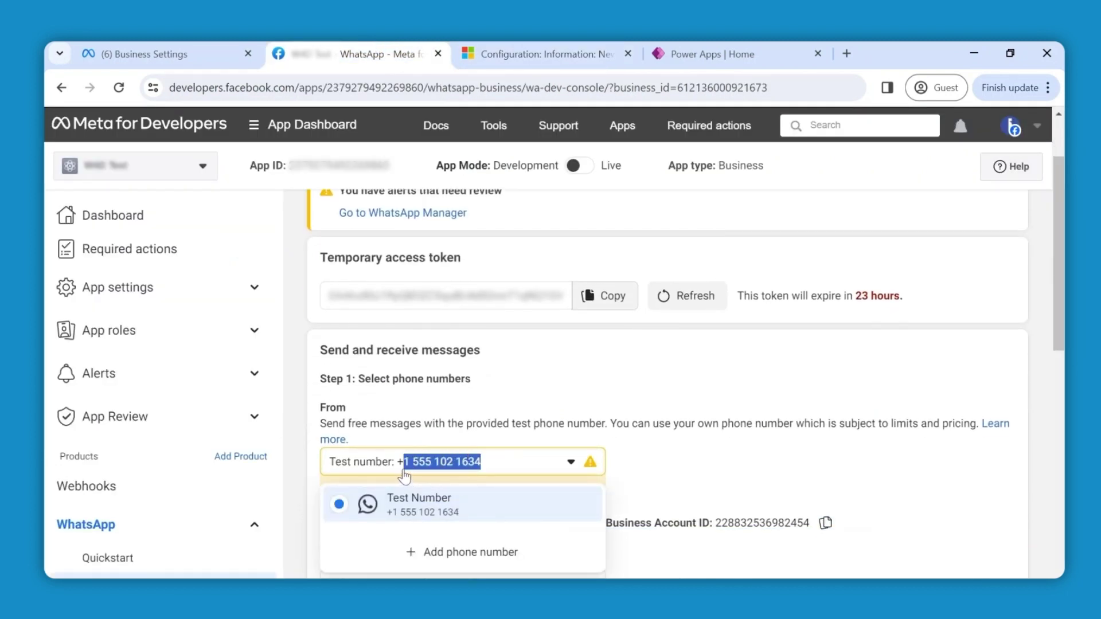
# - Paste the test number into Mobile Number and remove its spaces to clear the error
pyautogui.click(545, 53)
pyautogui.moveTo(333, 485); pyautogui.dragTo(235, 492)
pyautogui.hotkey('ctrl', 'v')
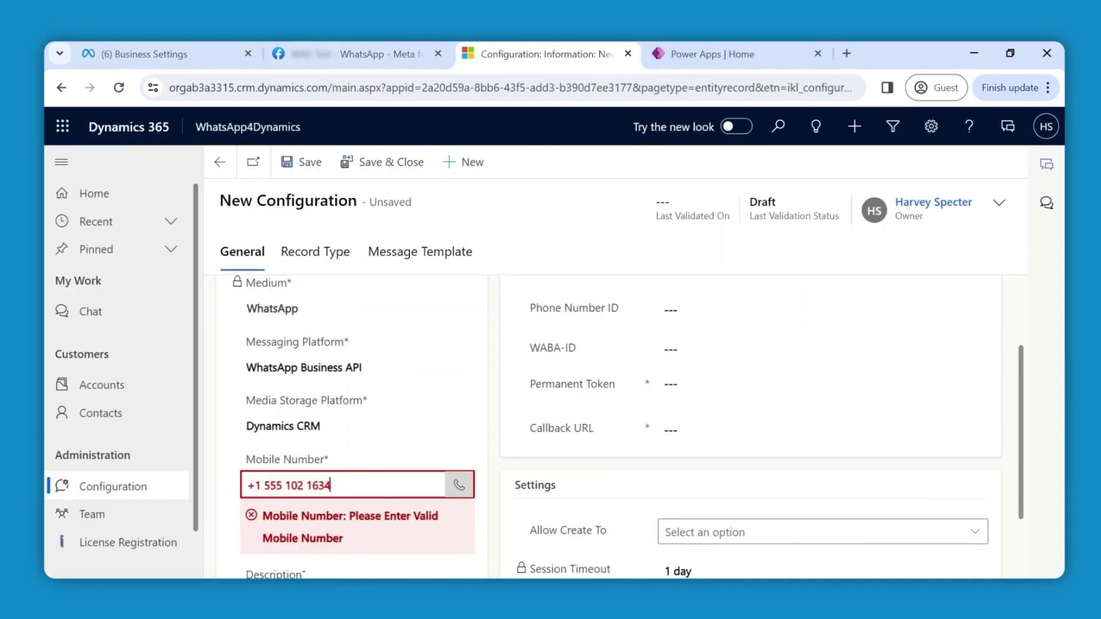
pyautogui.press('BackSpace')
pyautogui.press('Left')
pyautogui.press('Left')
pyautogui.press('Left')
pyautogui.press('BackSpace')
pyautogui.press('BackSpace')
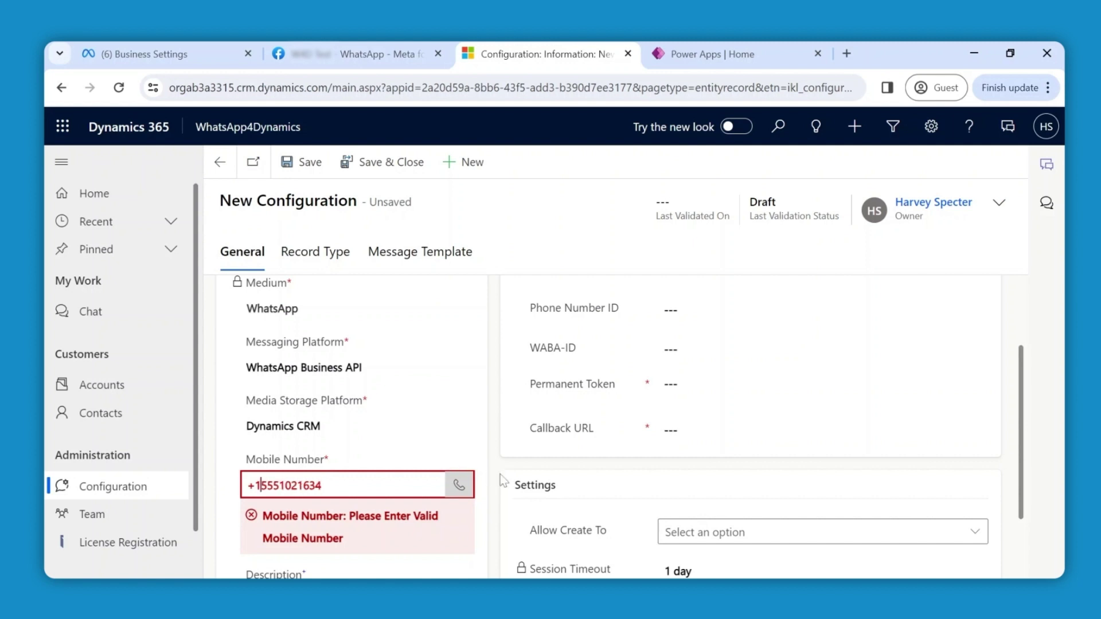
pyautogui.click(502, 480)
pyautogui.scroll(3, 486, 463)
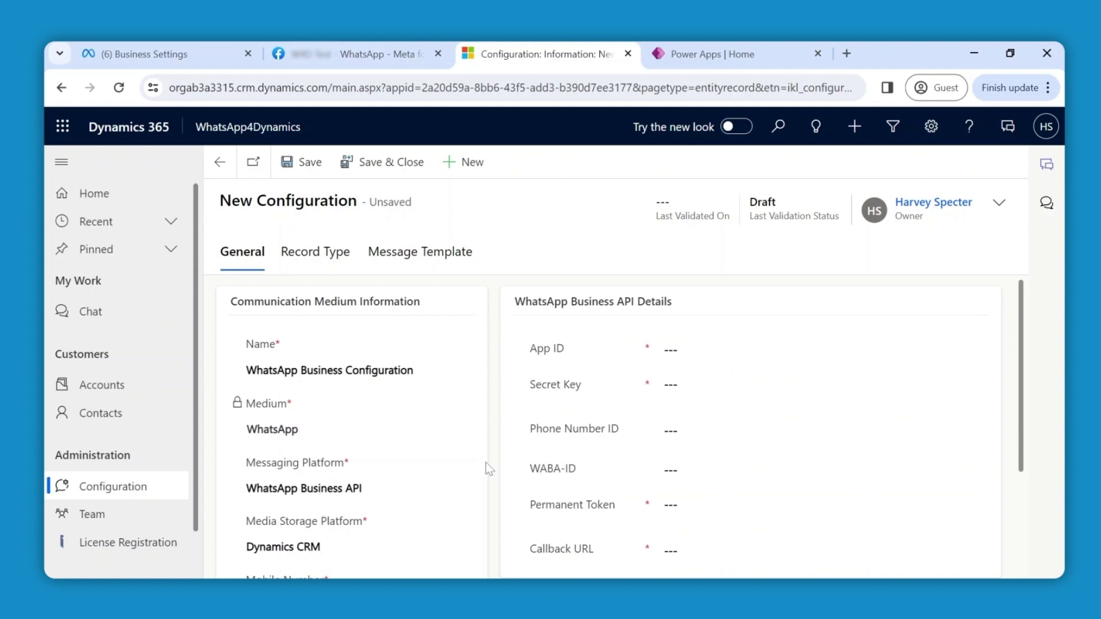
# - Copy the App ID from Meta's Basic app settings into the Dynamics App ID field
pyautogui.click(379, 46)
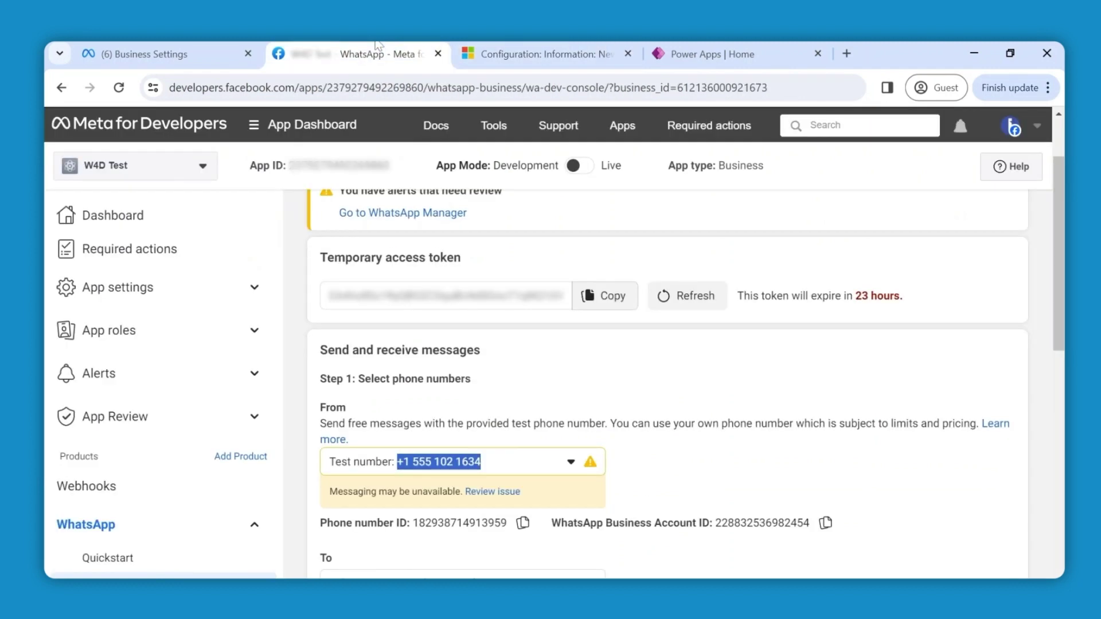
pyautogui.click(253, 288)
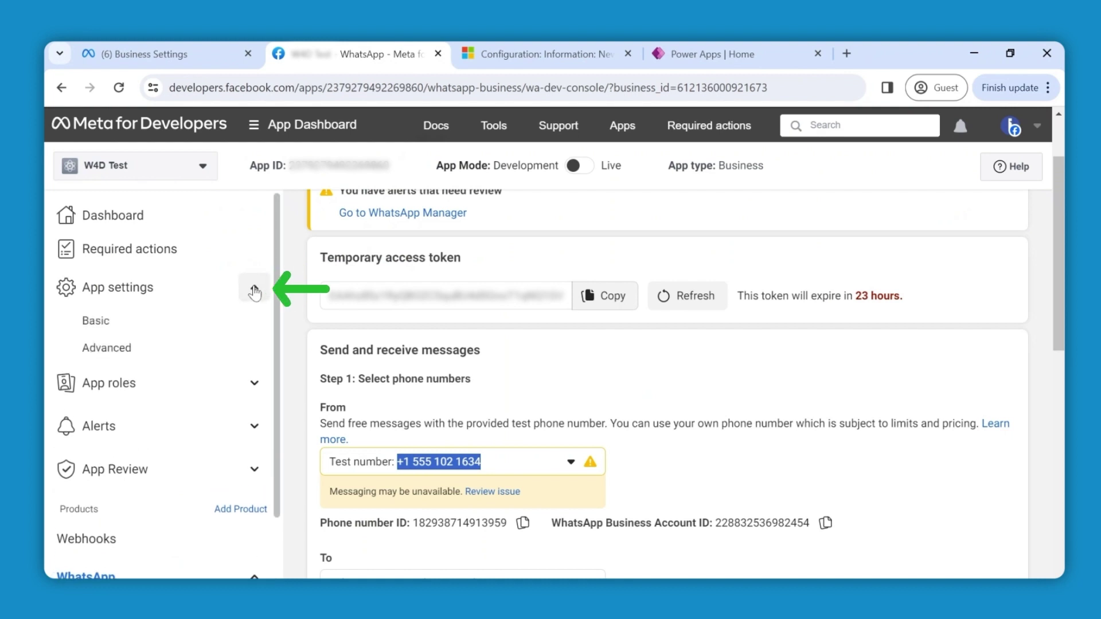
pyautogui.click(179, 322)
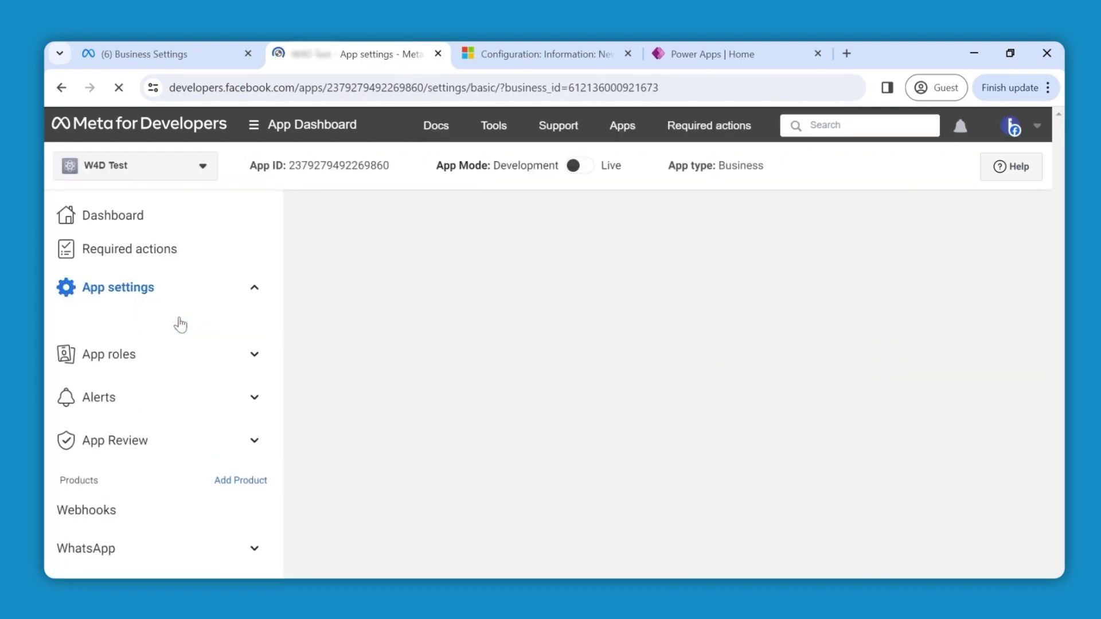
pyautogui.moveTo(438, 267); pyautogui.dragTo(334, 270)
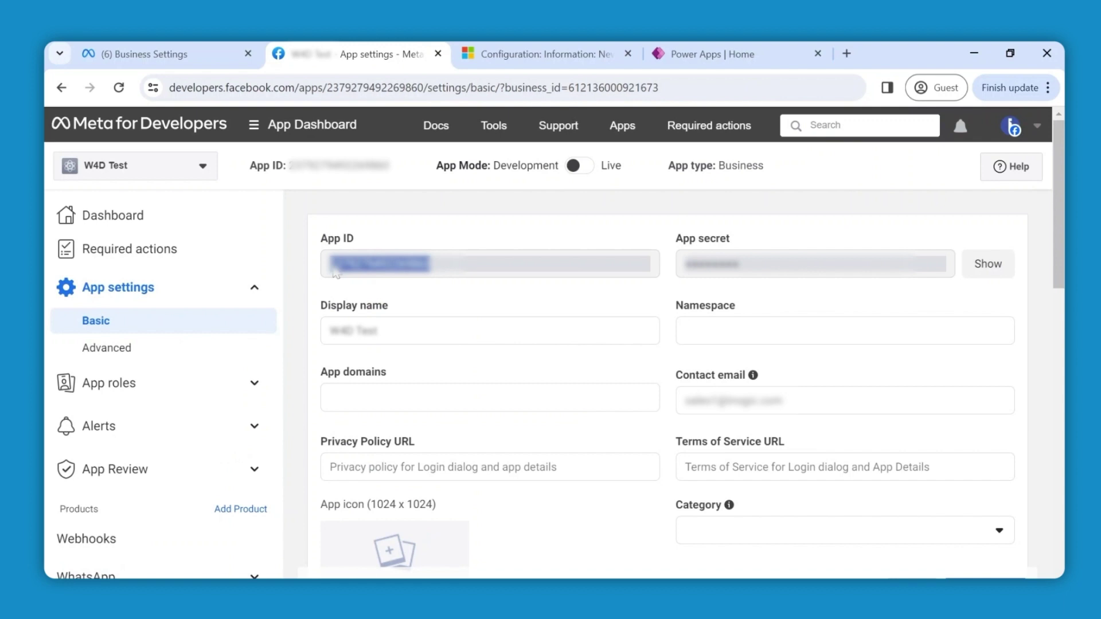
pyautogui.hotkey('ctrl', 'Tab')
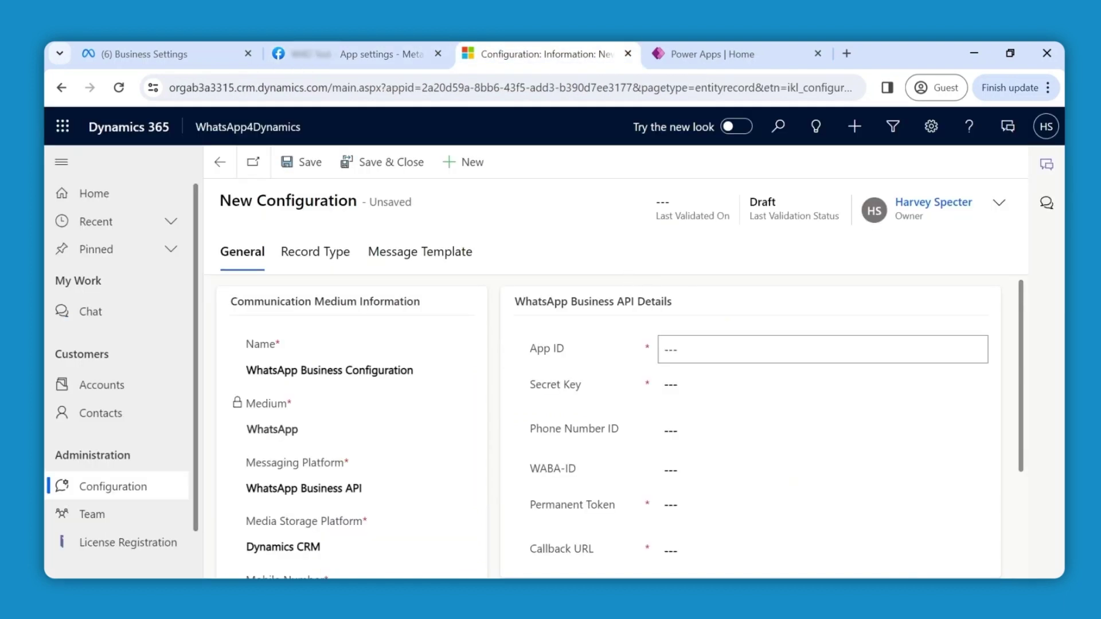
pyautogui.hotkey('ctrl', 'v')
# - Reveal the App secret and paste it into the Dynamics Secret Key field
pyautogui.click(356, 54)
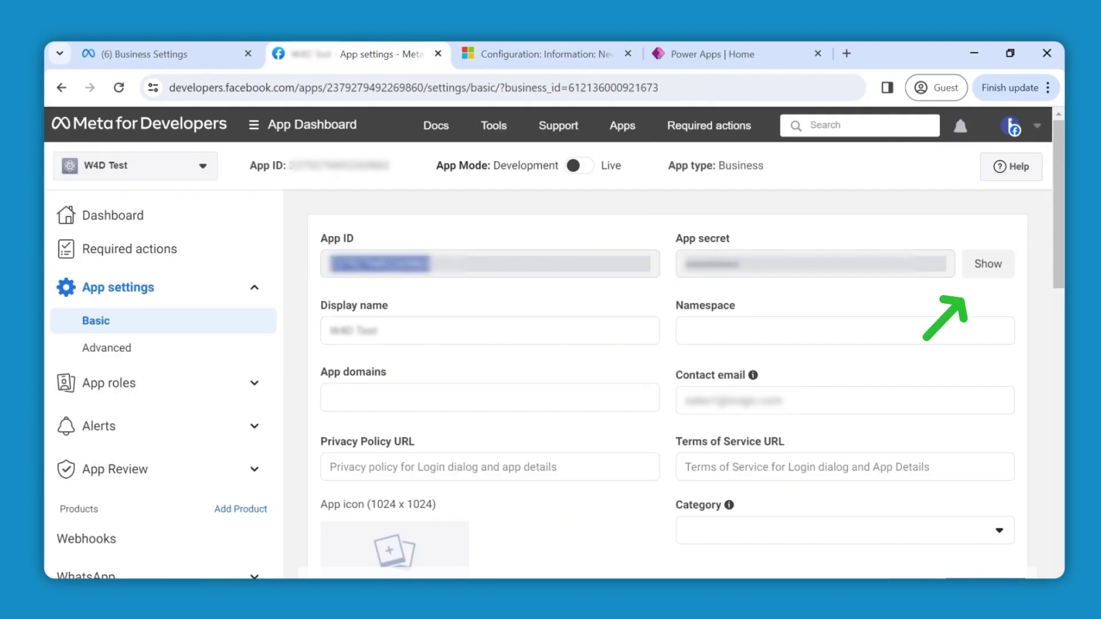
pyautogui.click(987, 264)
pyautogui.moveTo(881, 264); pyautogui.dragTo(688, 265)
pyautogui.hotkey('ctrl', 'Tab')
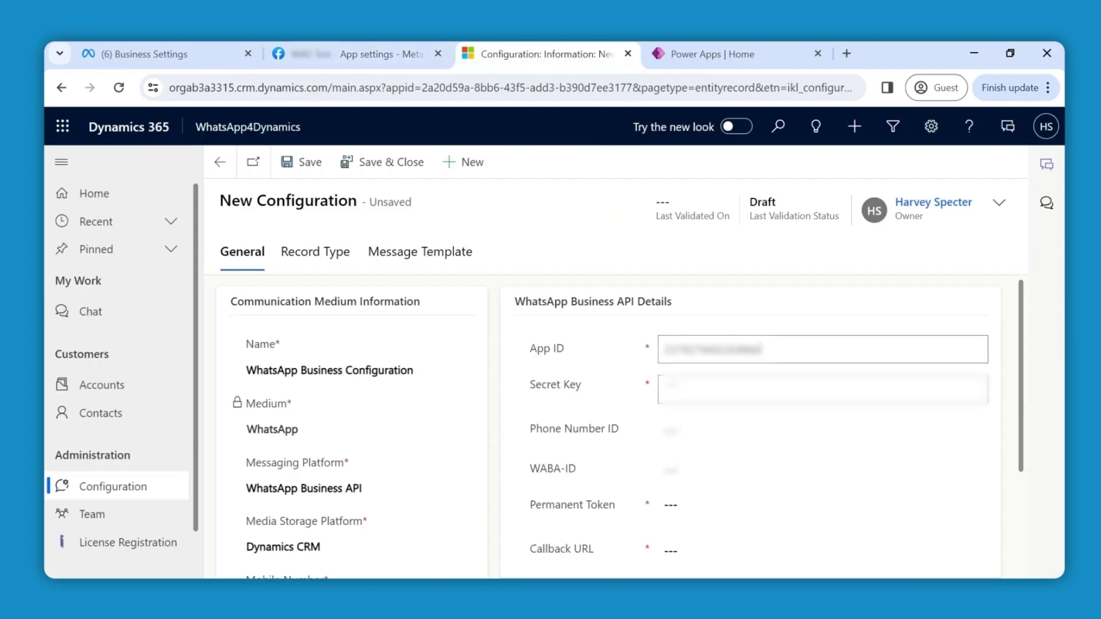
pyautogui.hotkey('ctrl', 'v')
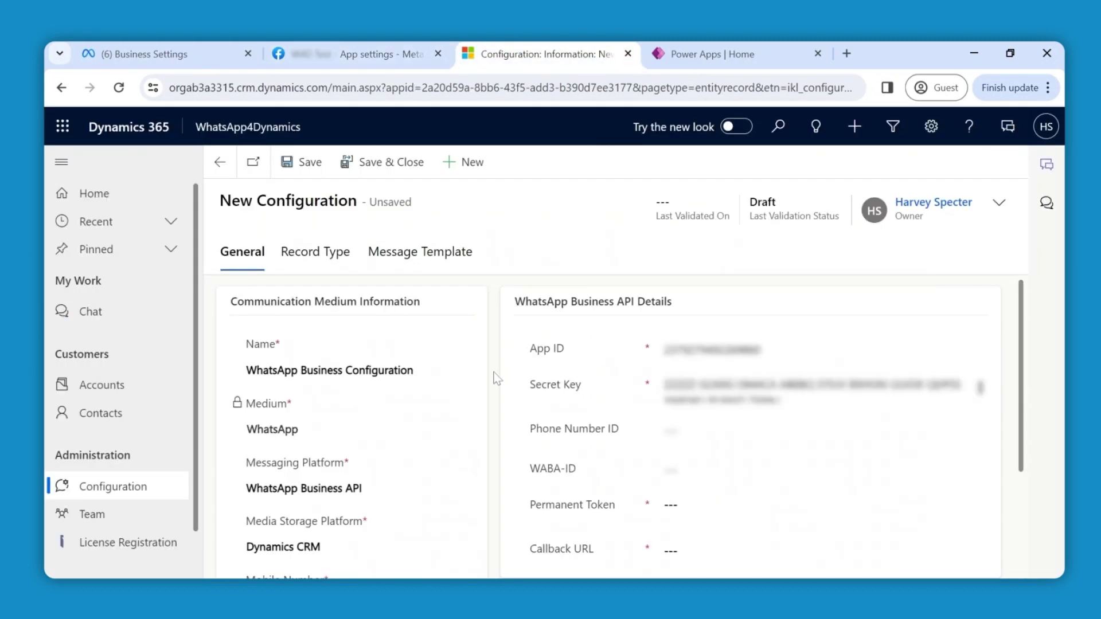
pyautogui.click(367, 54)
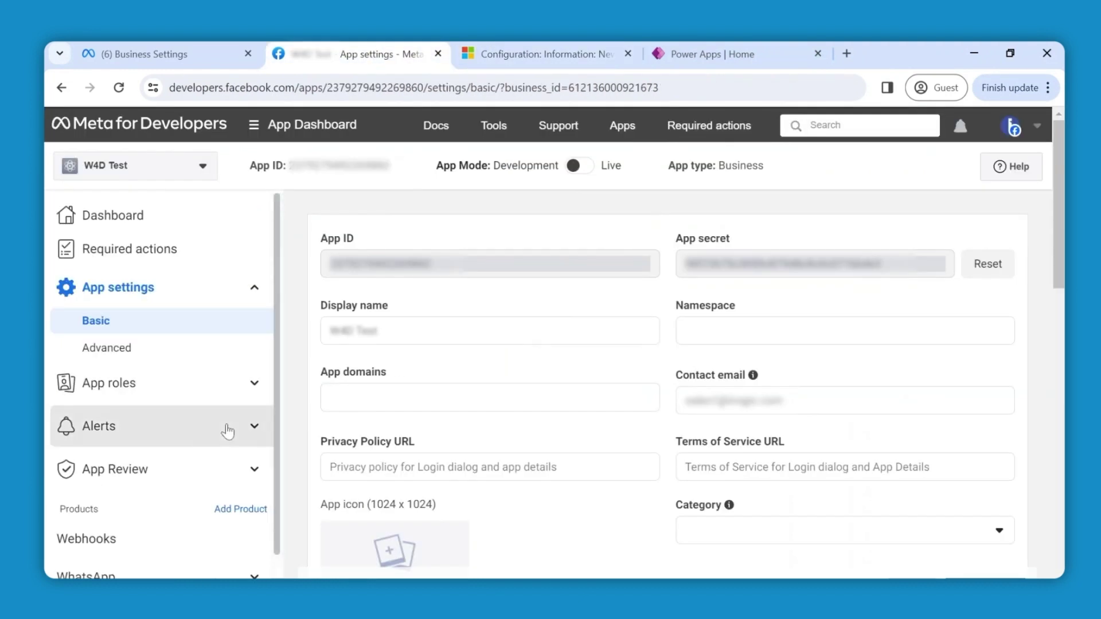
pyautogui.click(254, 521)
pyautogui.scroll(-2, 261, 530)
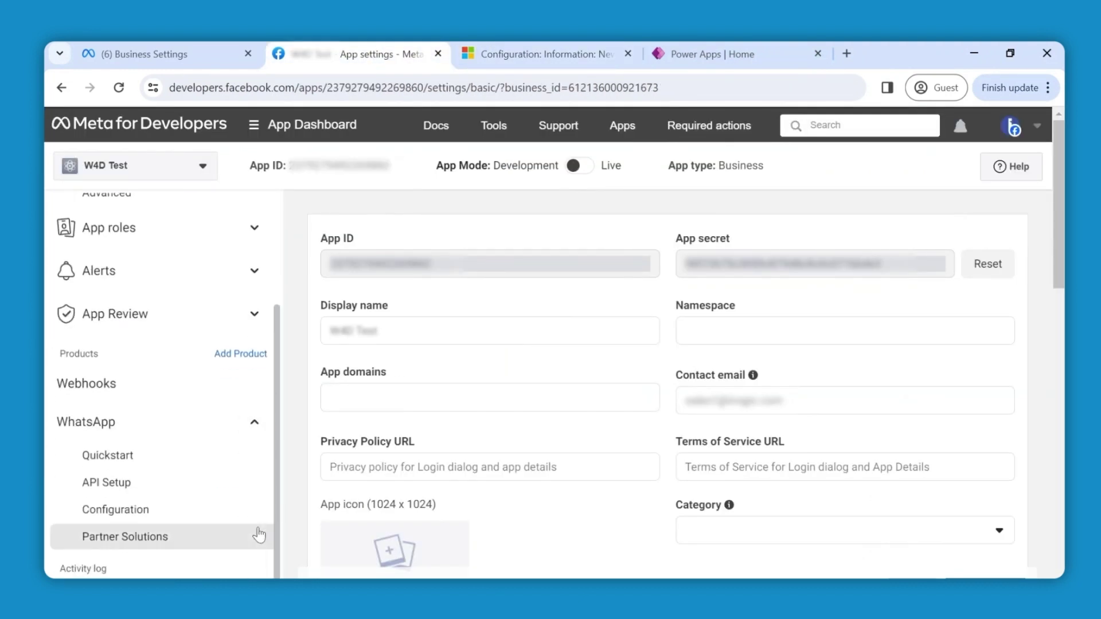
# - Copy the Phone number ID from WhatsApp API Setup into the Phone Number ID field
pyautogui.click(217, 480)
pyautogui.scroll(-3, 308, 522)
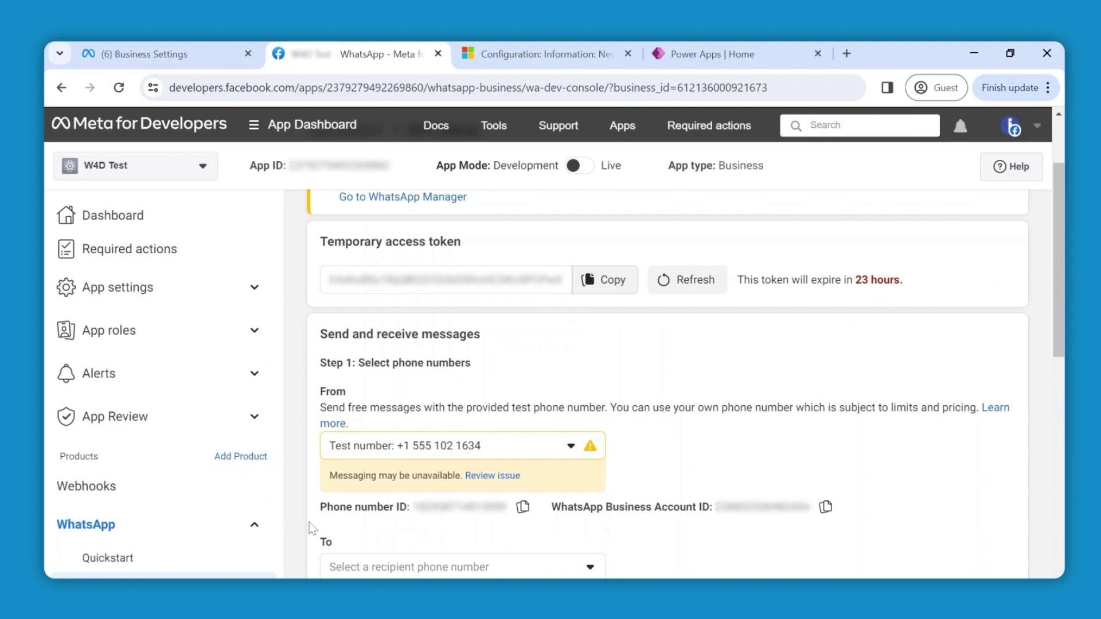
pyautogui.click(522, 423)
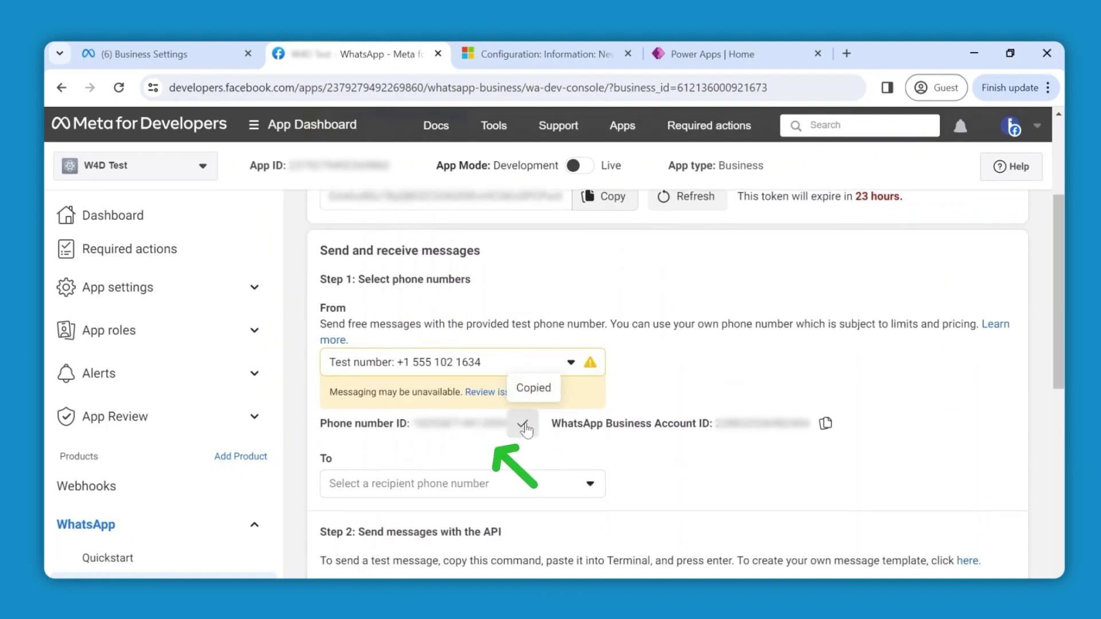
pyautogui.click(528, 47)
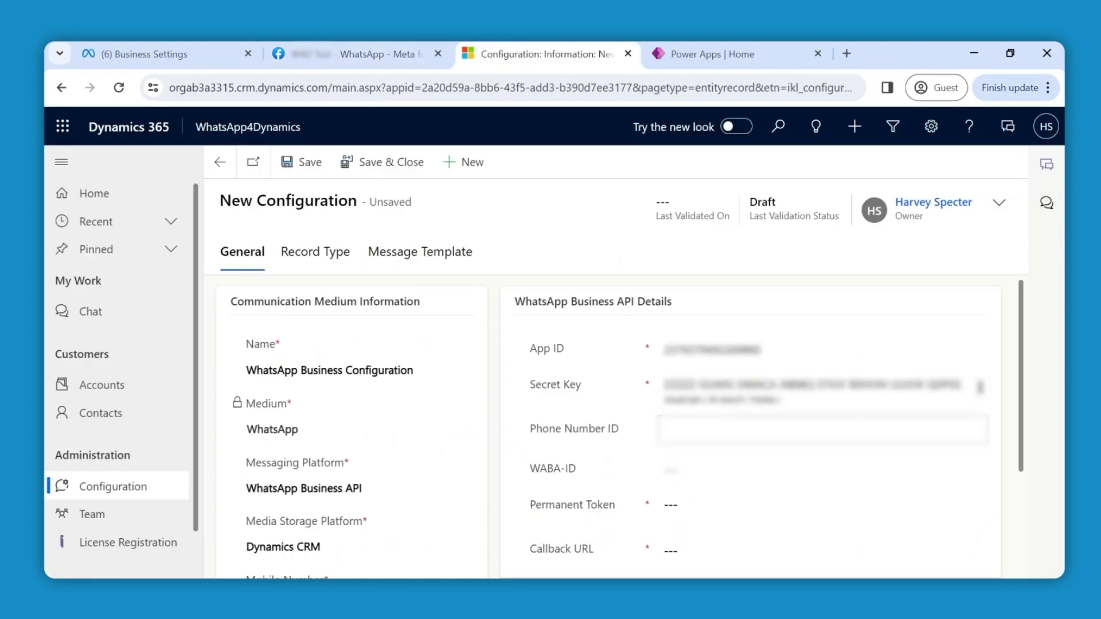
pyautogui.hotkey('ctrl', 'v')
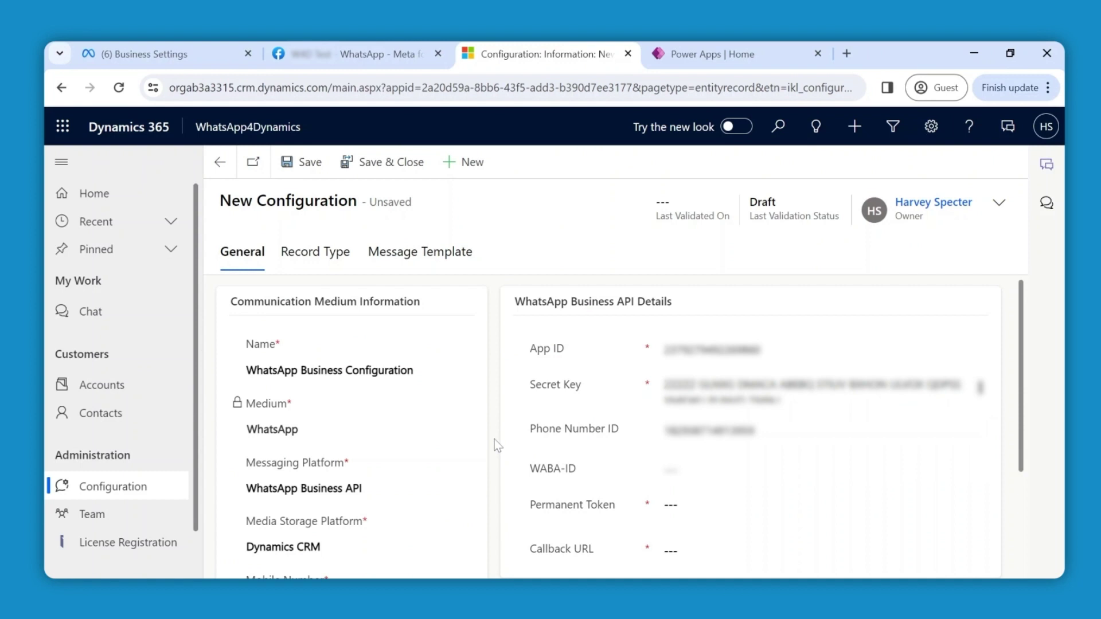
# - Copy the WhatsApp Business Account ID into the configuration's WABA-ID field
pyautogui.click(383, 53)
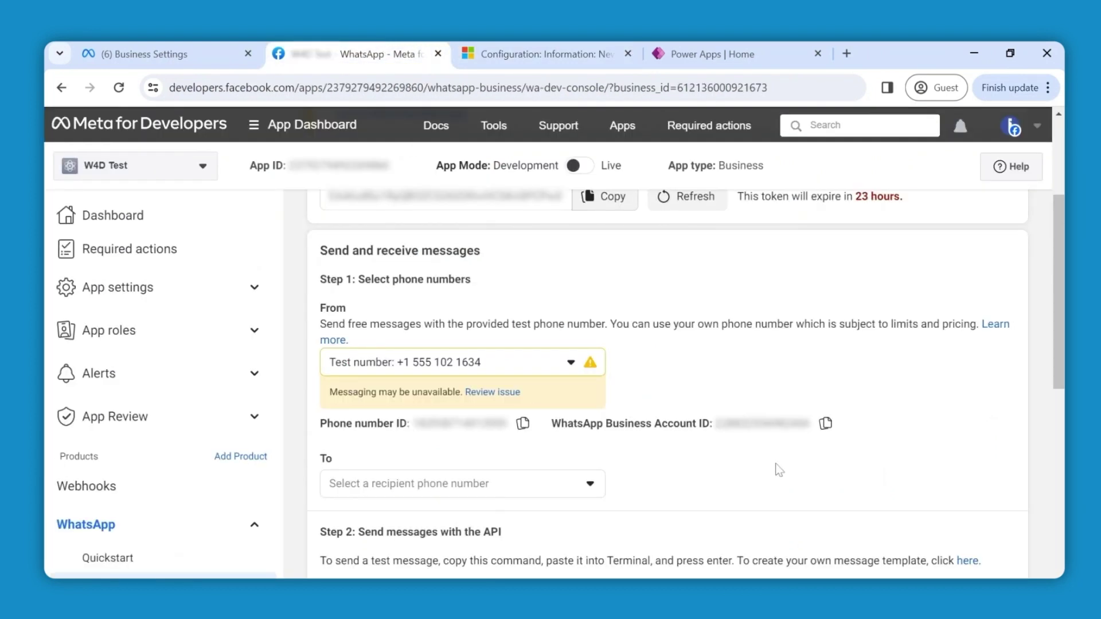
pyautogui.click(825, 423)
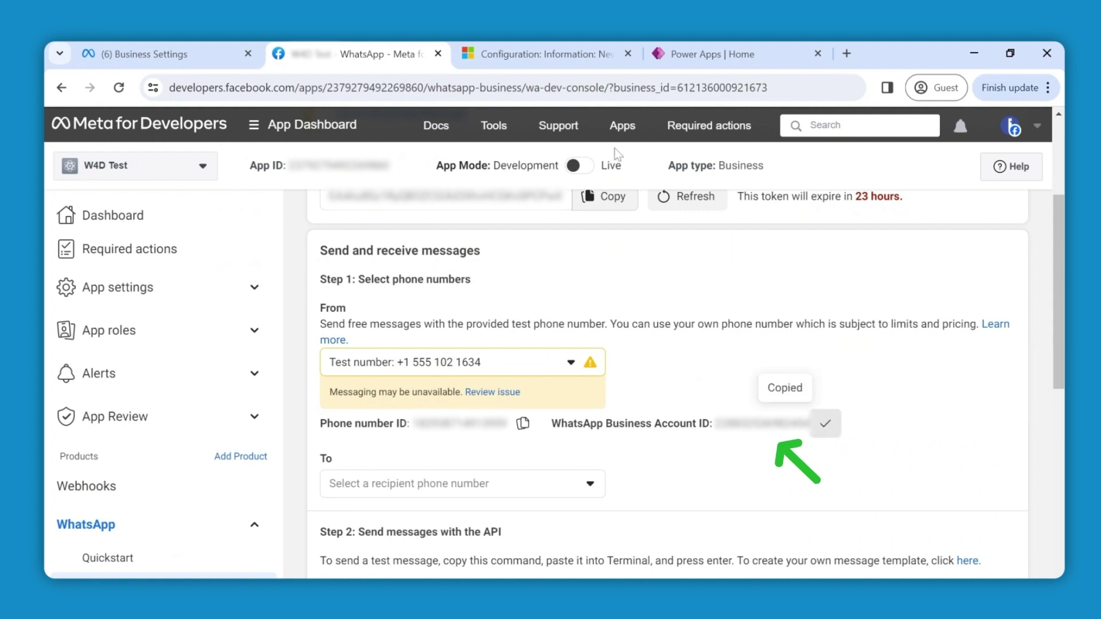
pyautogui.click(570, 45)
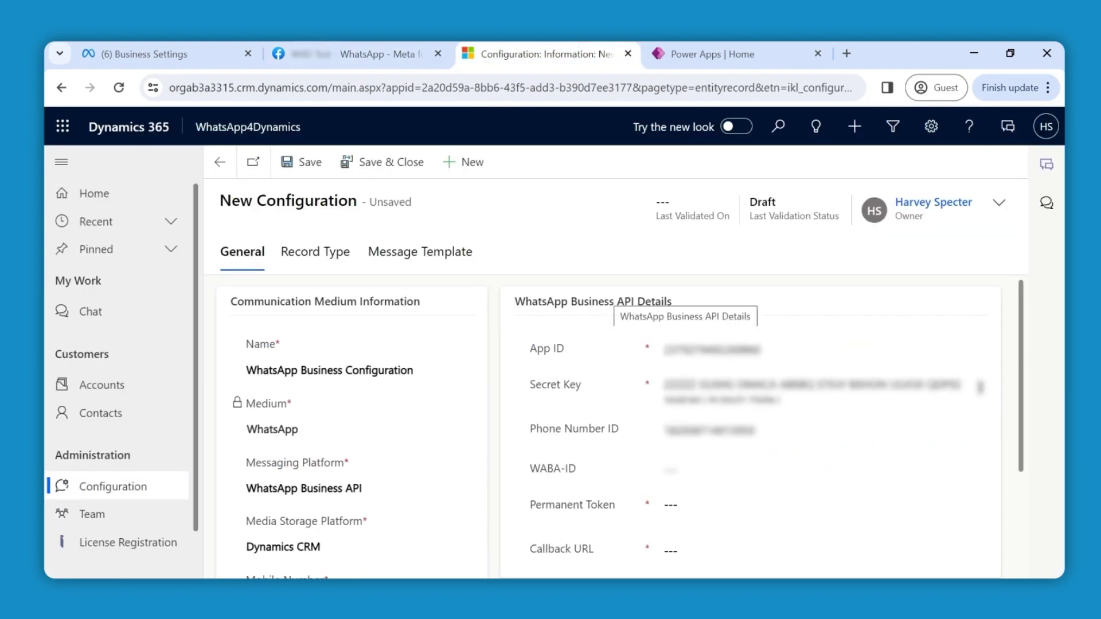
pyautogui.click(671, 470)
pyautogui.hotkey('ctrl', 'v')
pyautogui.click(494, 489)
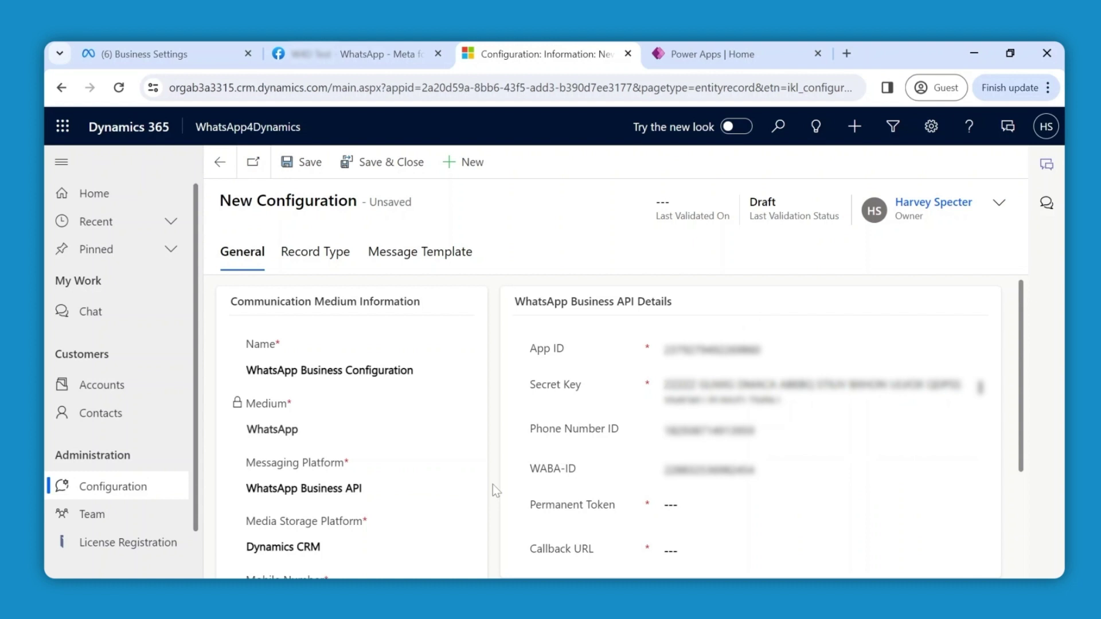
# - Start generating a system user access token for the W4D Test app in Business Settings
pyautogui.click(383, 51)
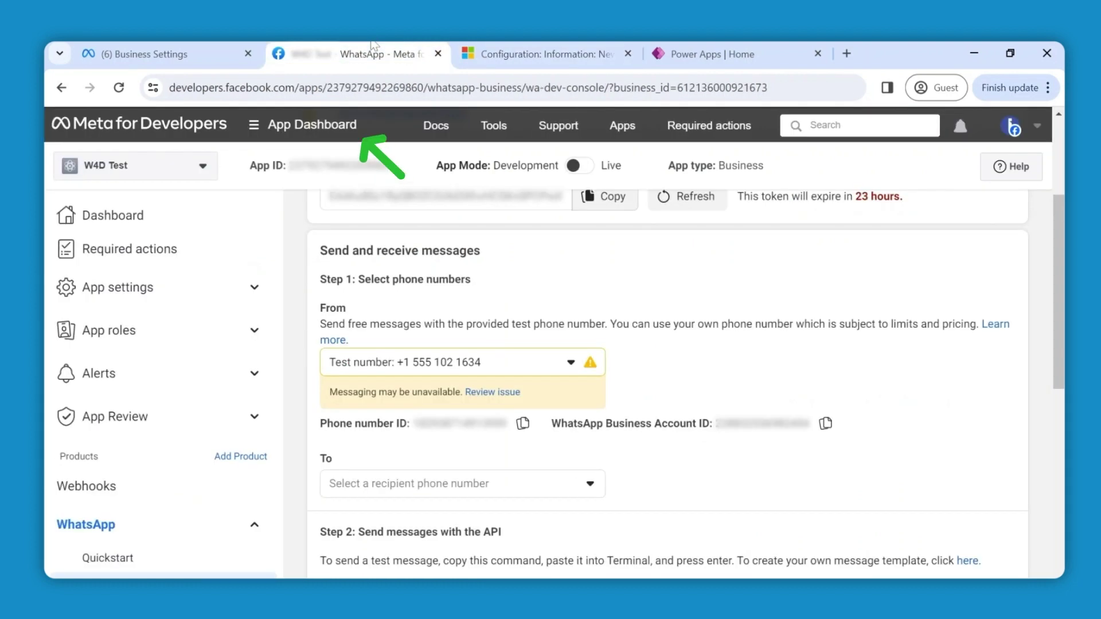
pyautogui.click(254, 137)
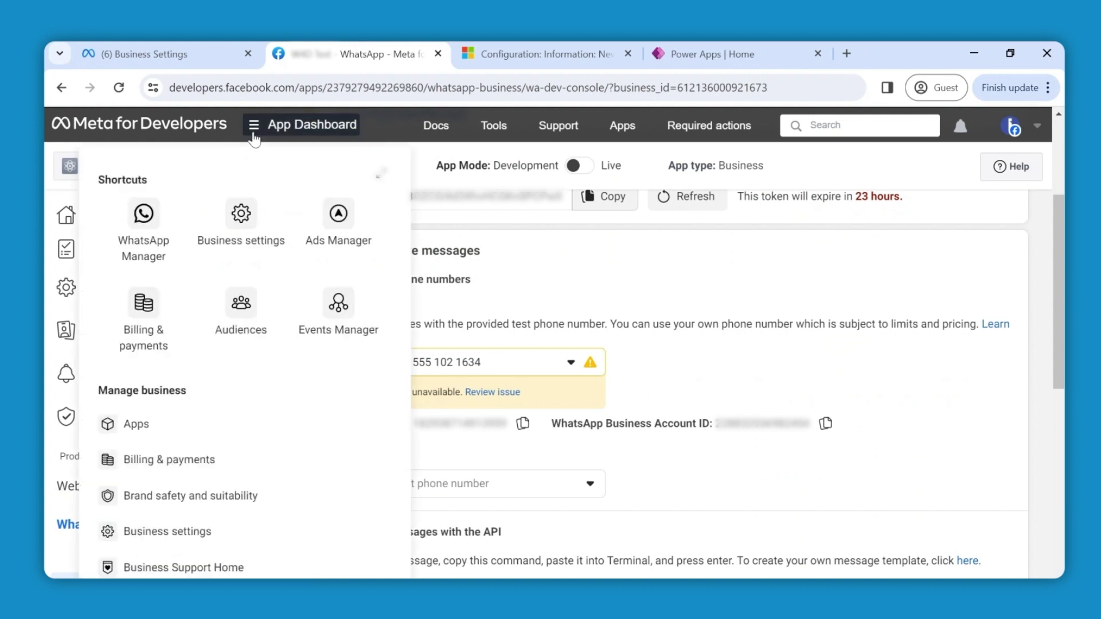
pyautogui.click(251, 225)
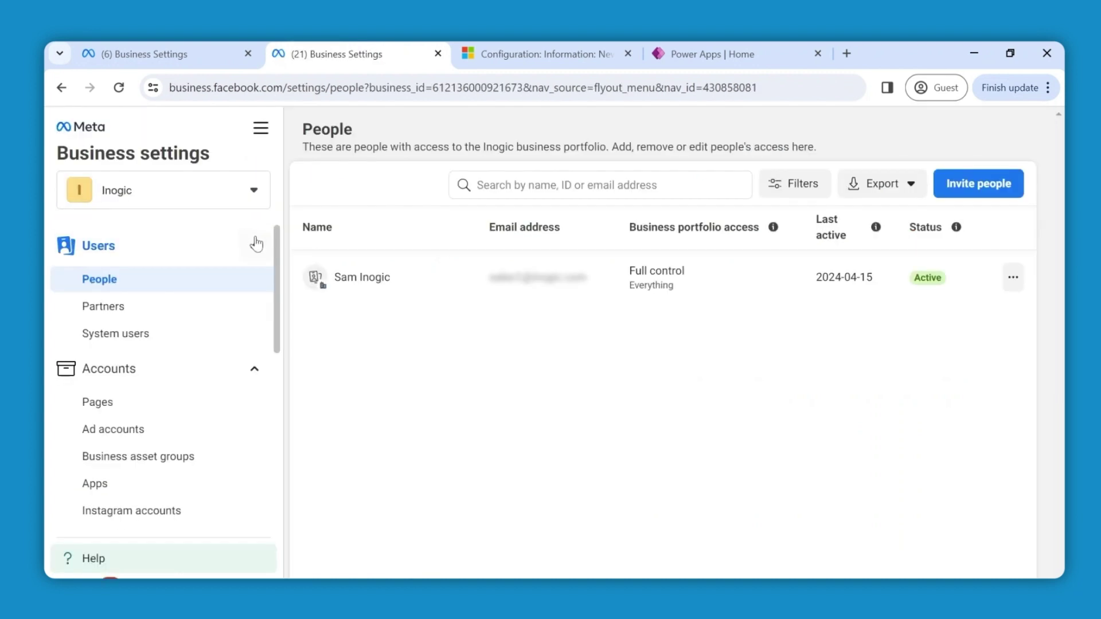
pyautogui.click(179, 335)
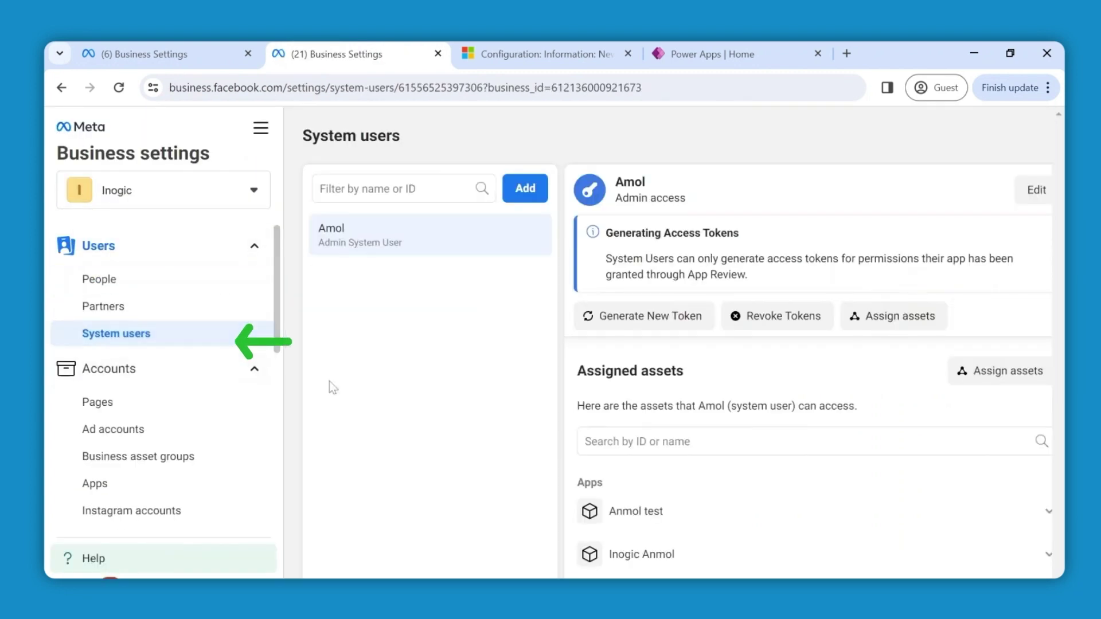
pyautogui.click(614, 326)
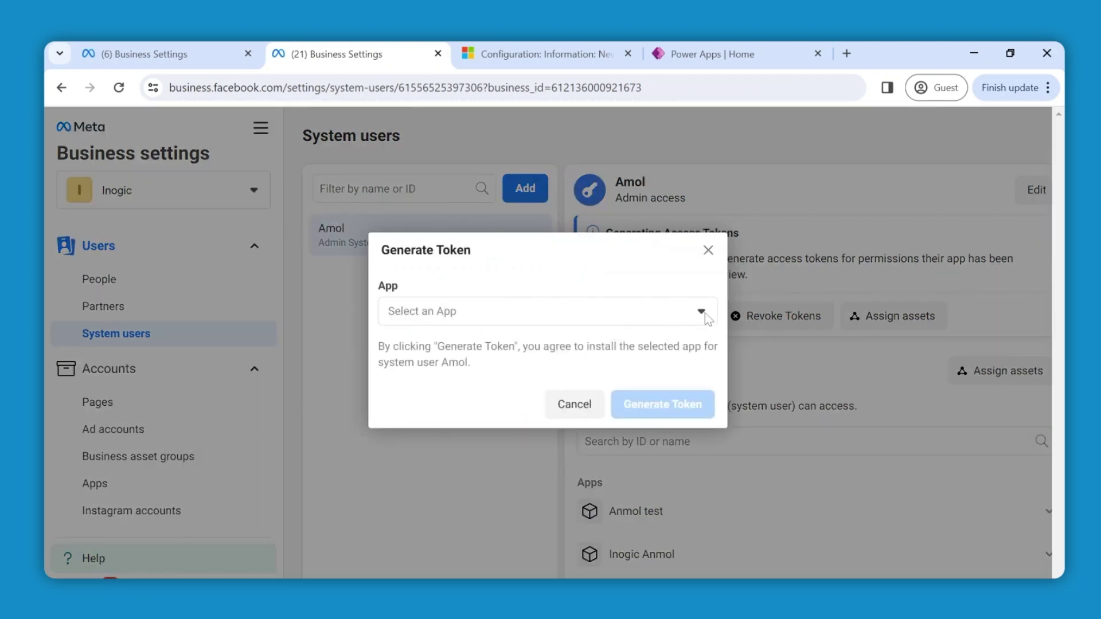
pyautogui.click(705, 314)
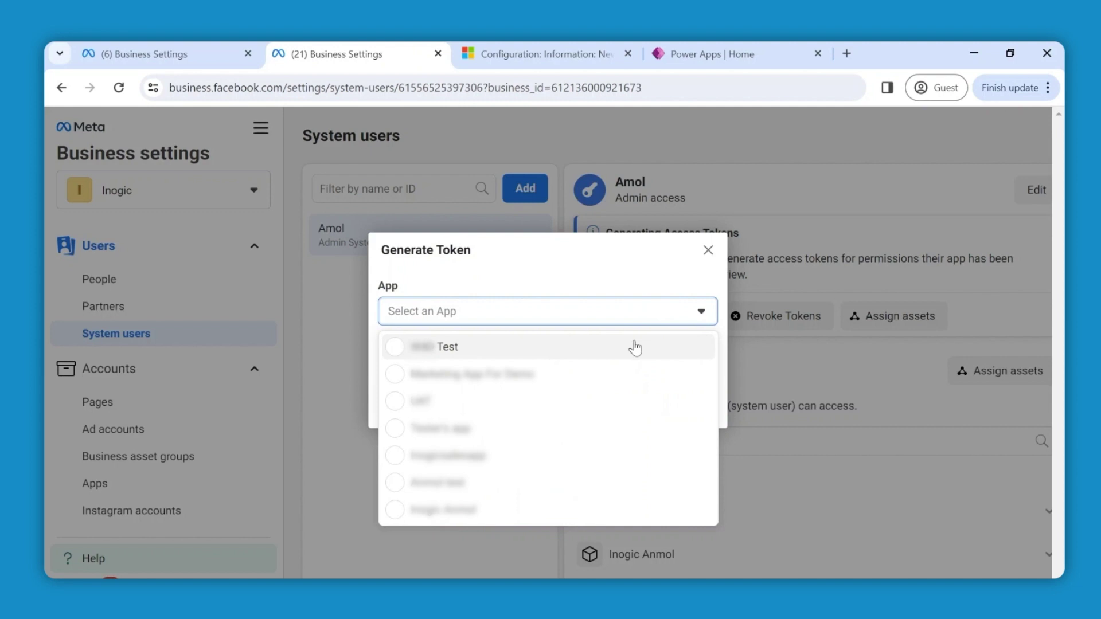
pyautogui.click(635, 348)
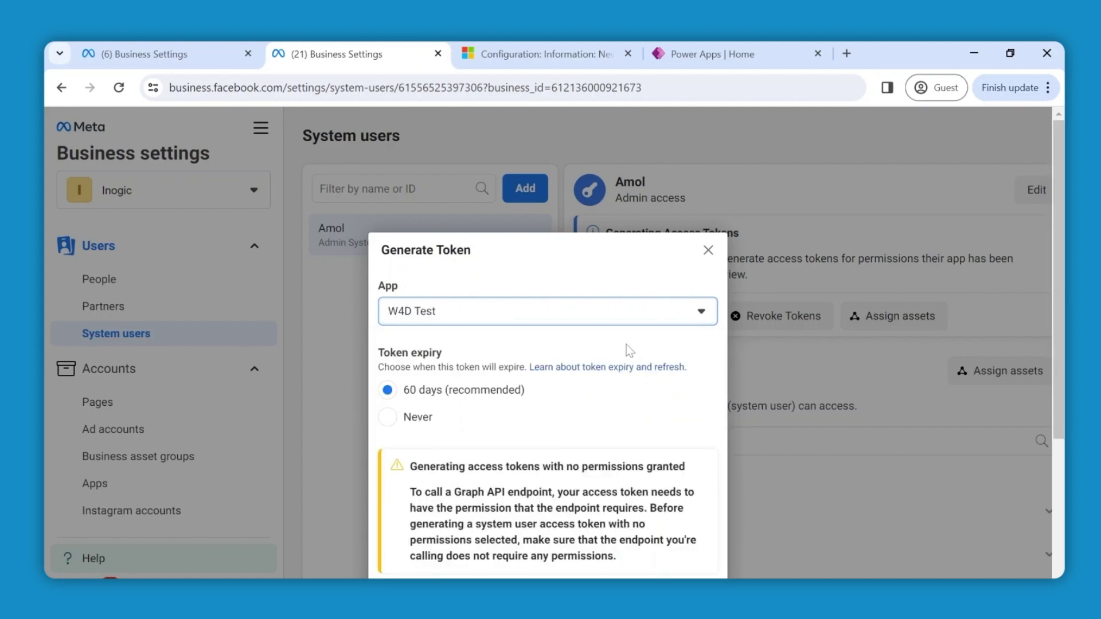
# - Generate a never-expiring token with whatsapp_business_management and whatsapp_business_messaging permissions, and select it
pyautogui.click(388, 418)
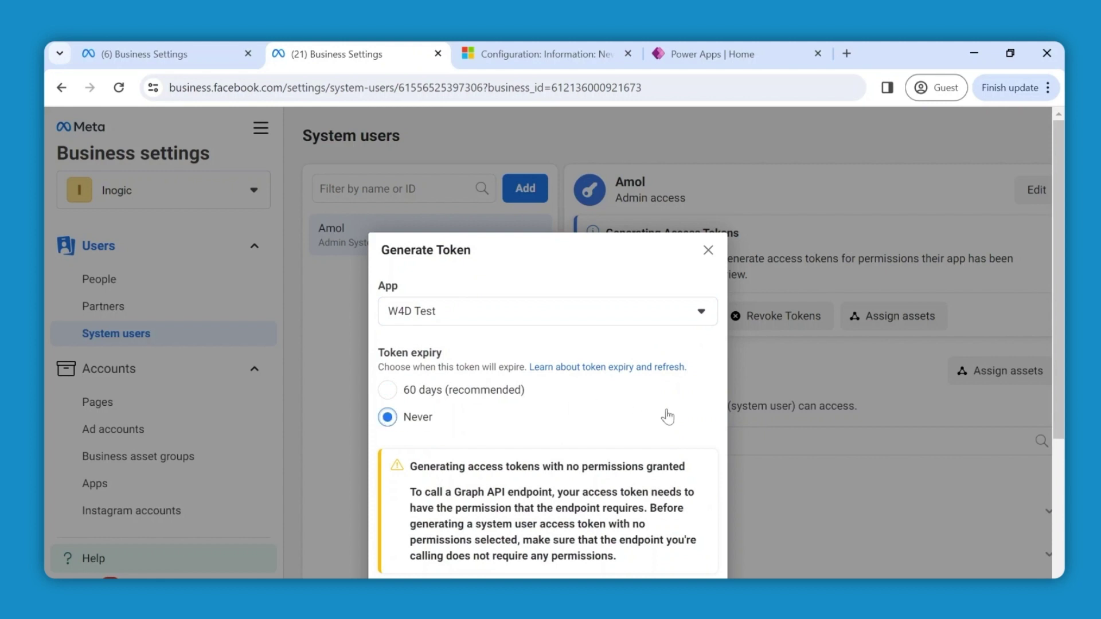
pyautogui.scroll(-6, 666, 417)
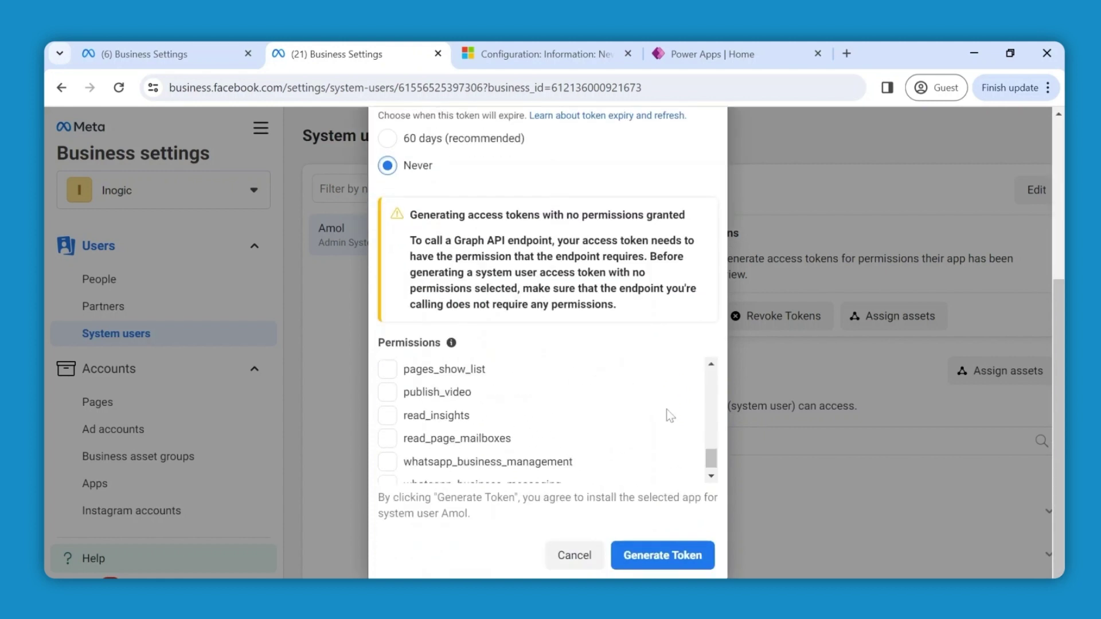
pyautogui.scroll(-1, 666, 408)
pyautogui.click(386, 453)
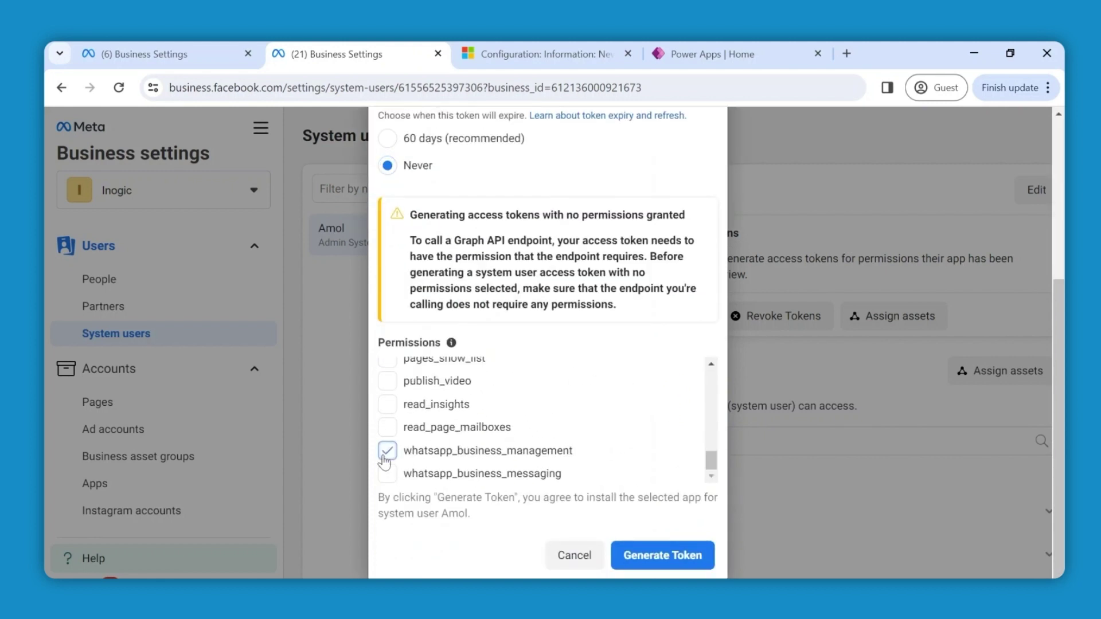
pyautogui.click(389, 478)
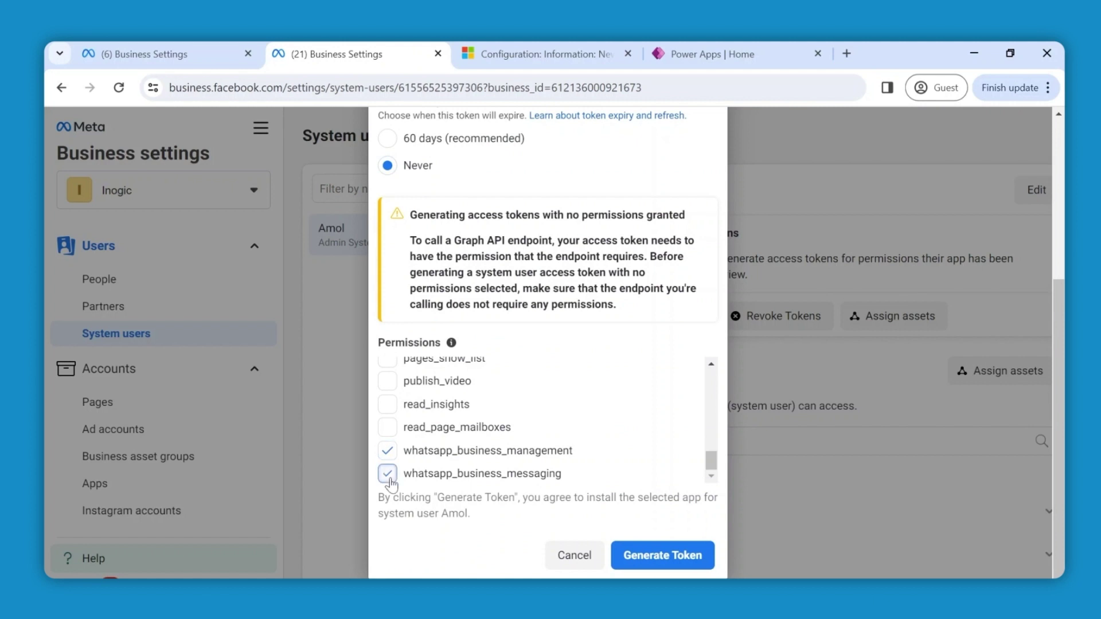
pyautogui.click(635, 553)
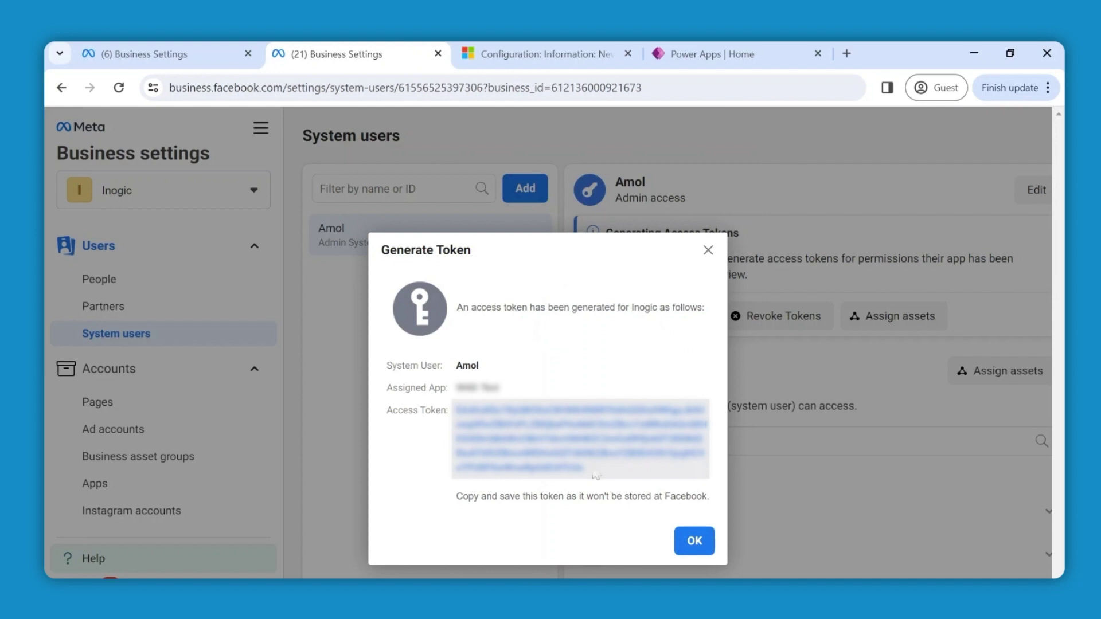
pyautogui.moveTo(582, 468); pyautogui.dragTo(456, 408)
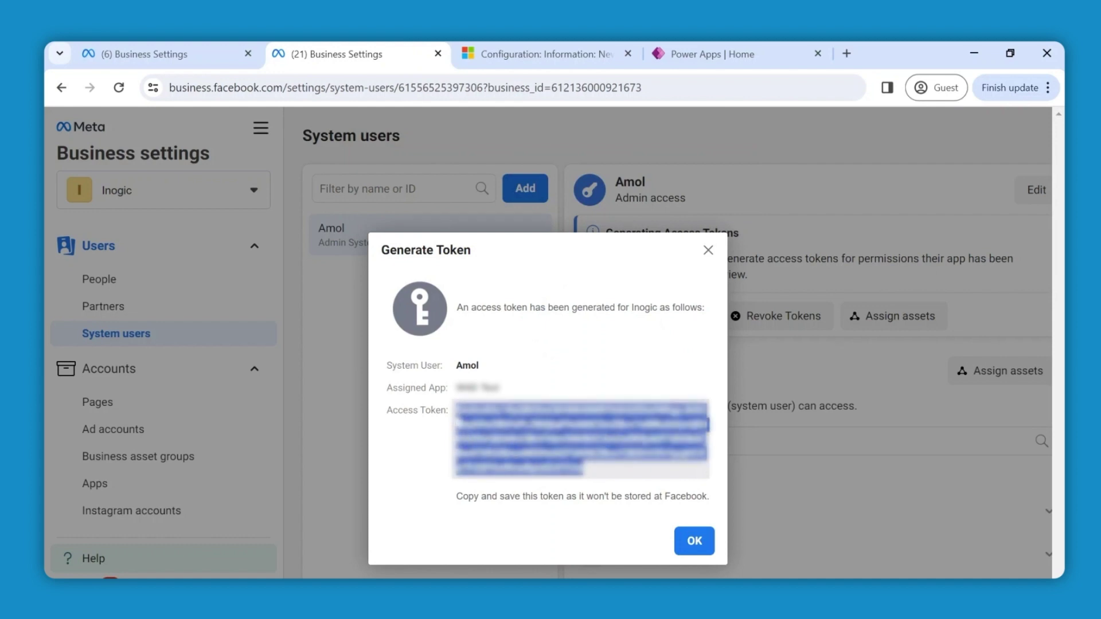
# - Paste the generated access token into the configuration's Permanent Token field
pyautogui.click(553, 50)
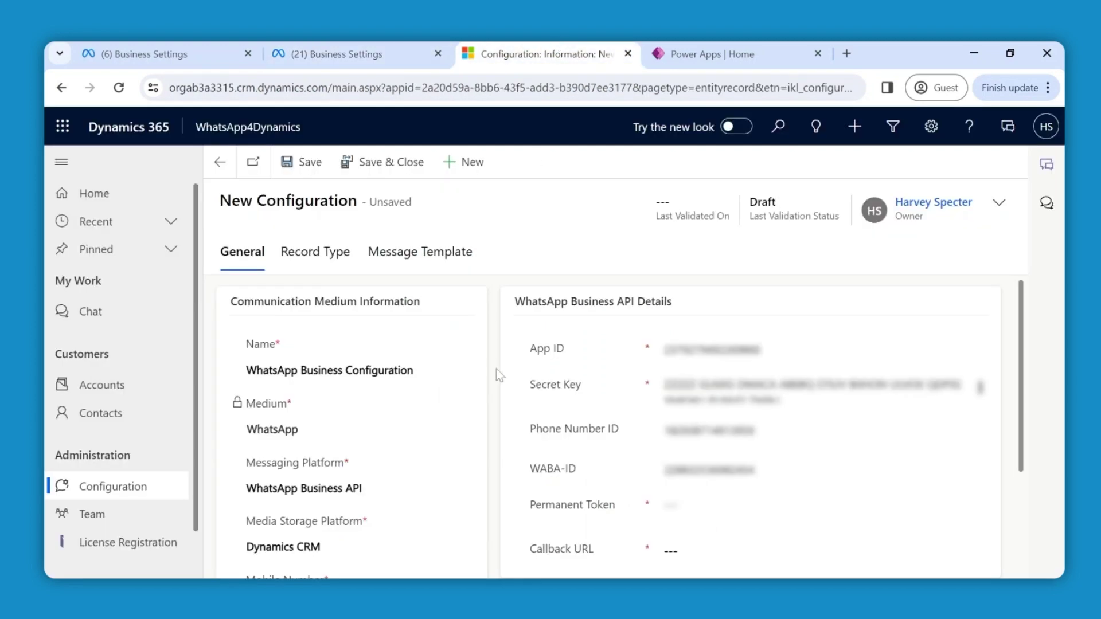
pyautogui.scroll(-1, 497, 370)
pyautogui.hotkey('ctrl', 'v')
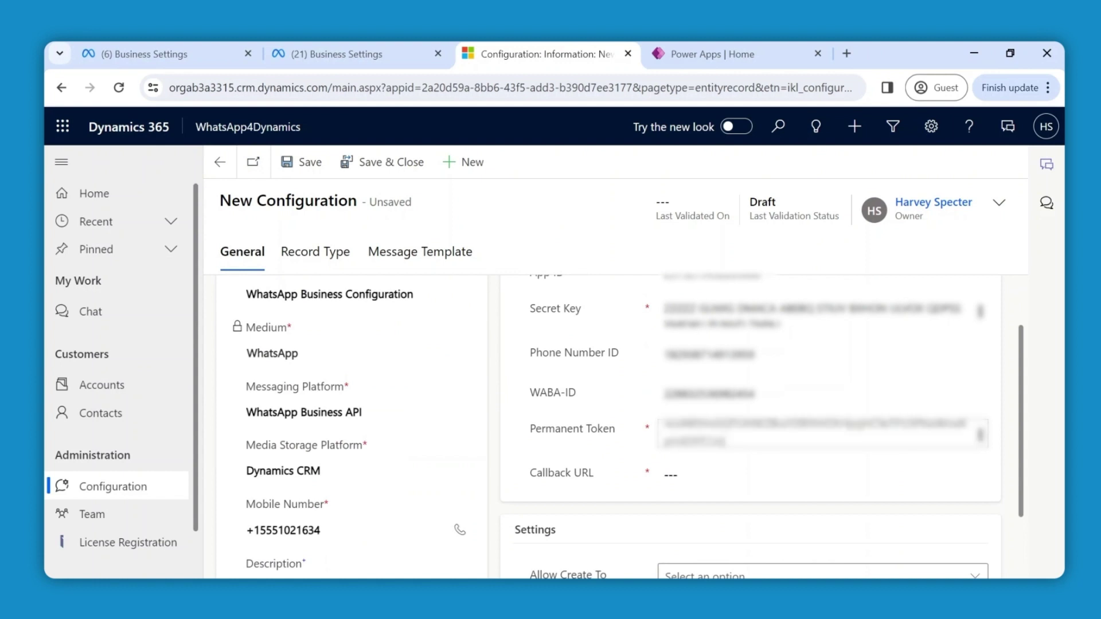
pyautogui.click(491, 418)
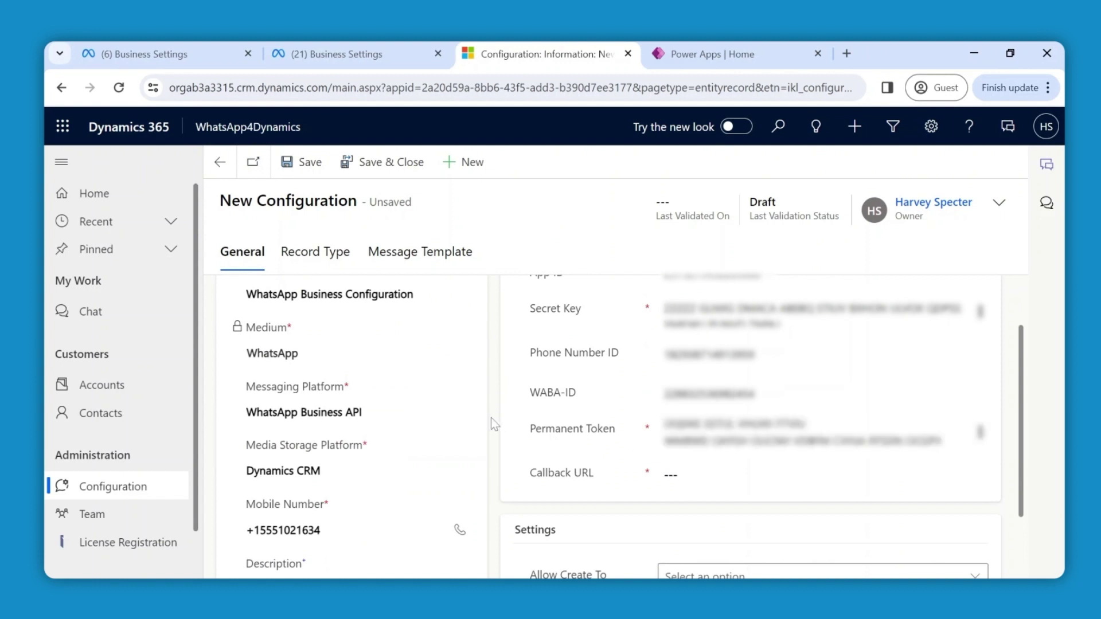
pyautogui.hotkey('ctrl', 'Tab')
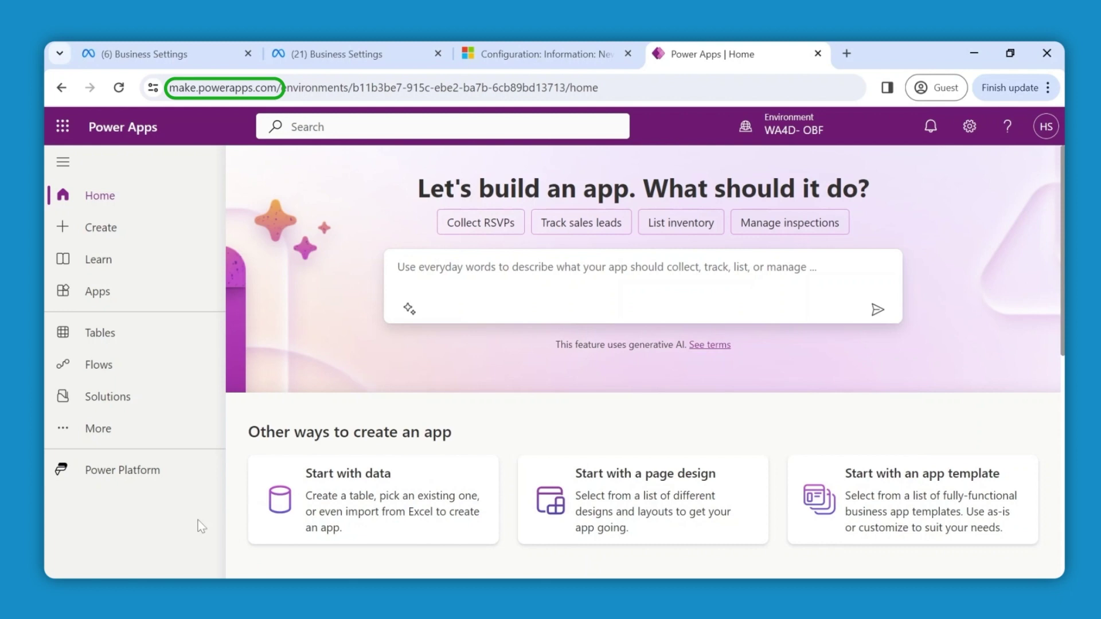
# - Open the WhatsApp4Dynamics Real-time Chat Logging flow for editing and copy its HTTP trigger POST URL
pyautogui.click(181, 402)
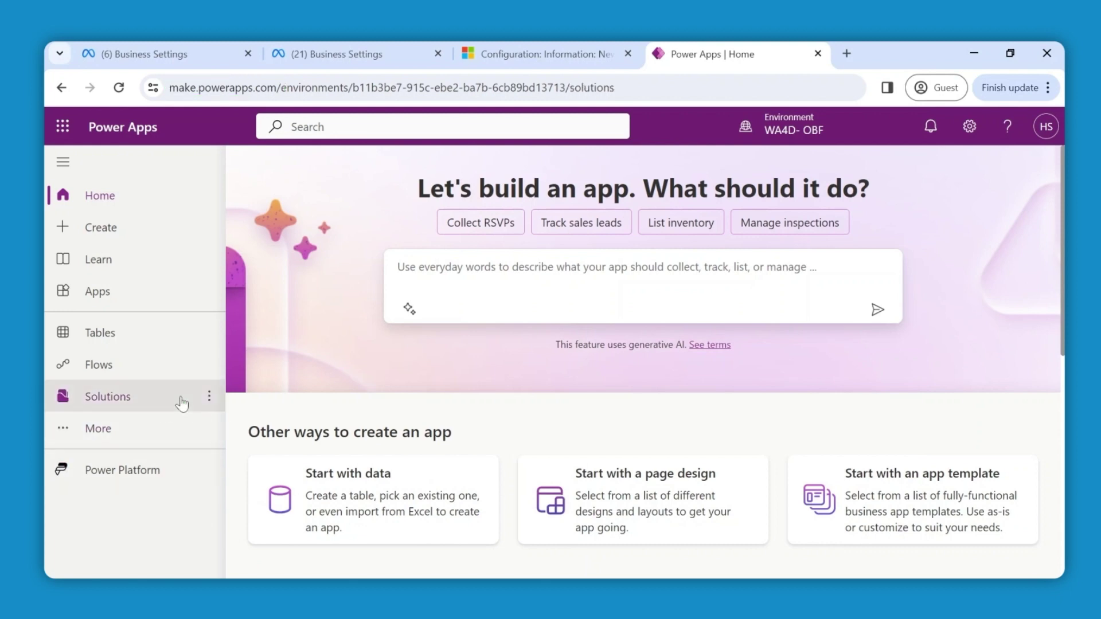
pyautogui.scroll(-4, 243, 463)
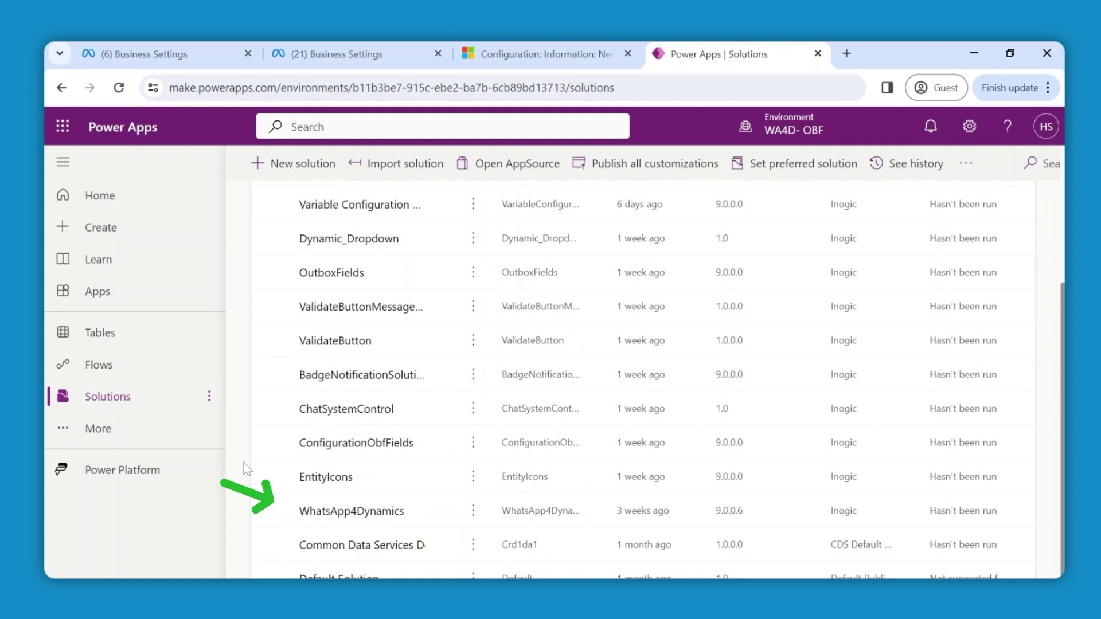
pyautogui.click(422, 515)
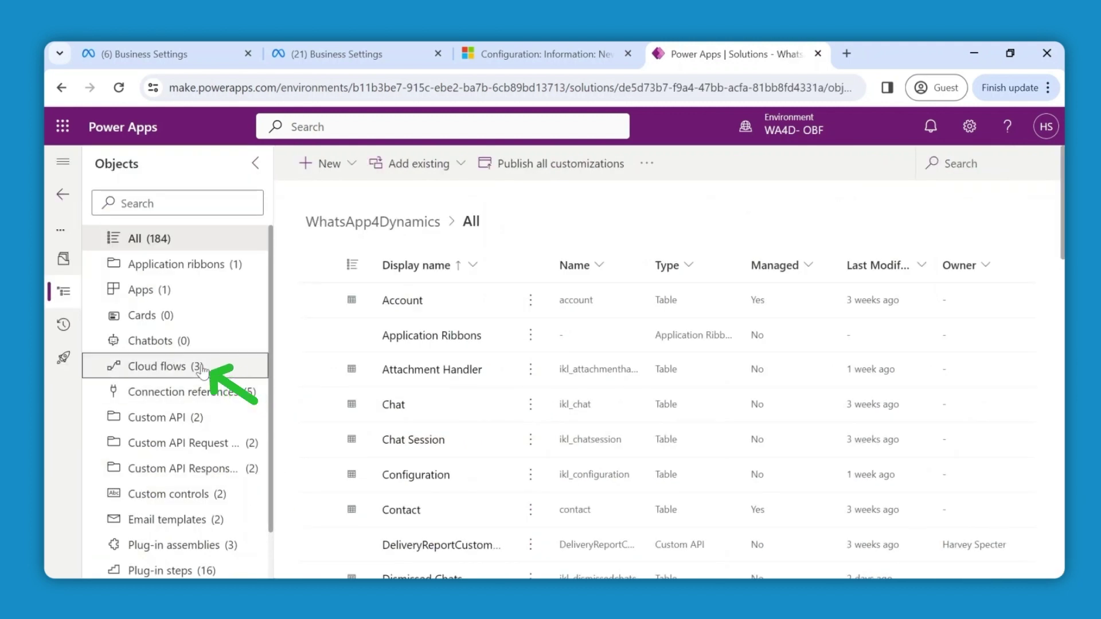
pyautogui.click(201, 370)
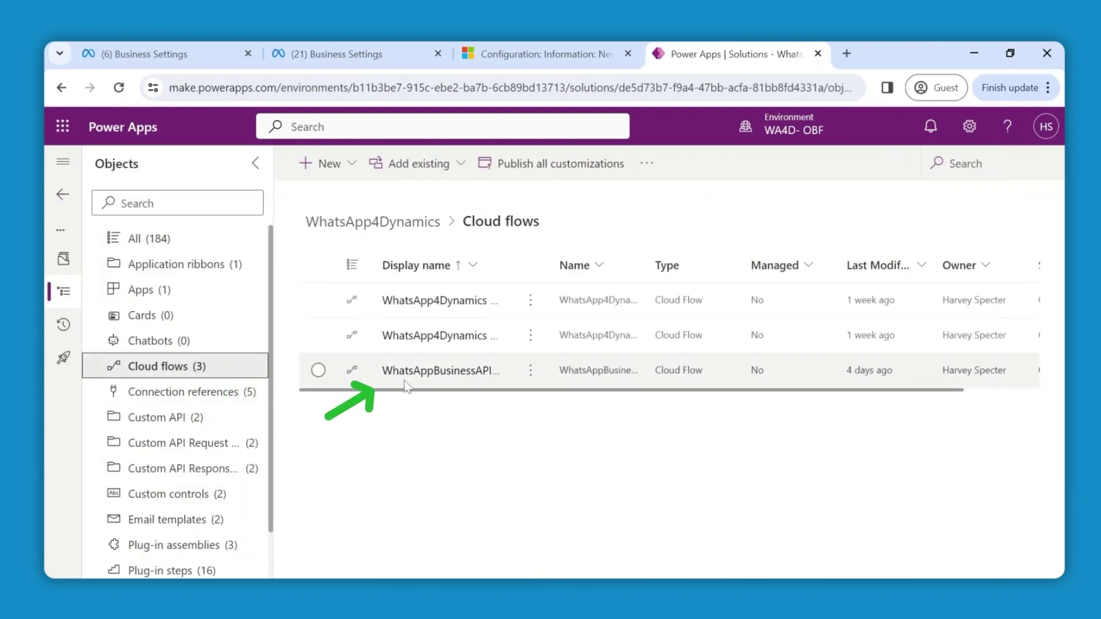
pyautogui.click(417, 372)
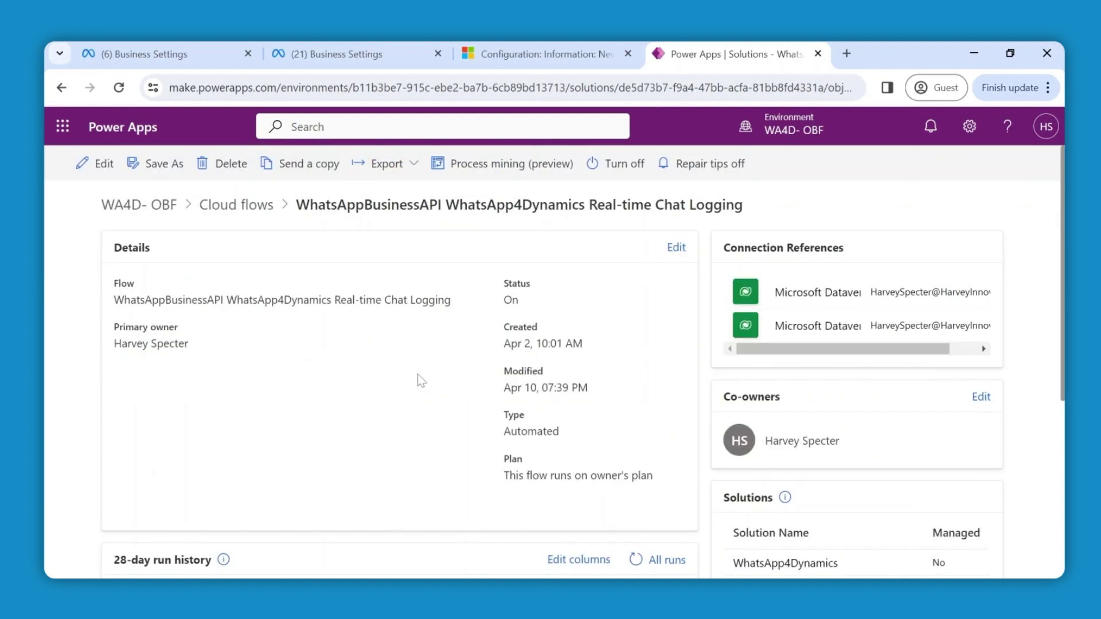
pyautogui.click(98, 165)
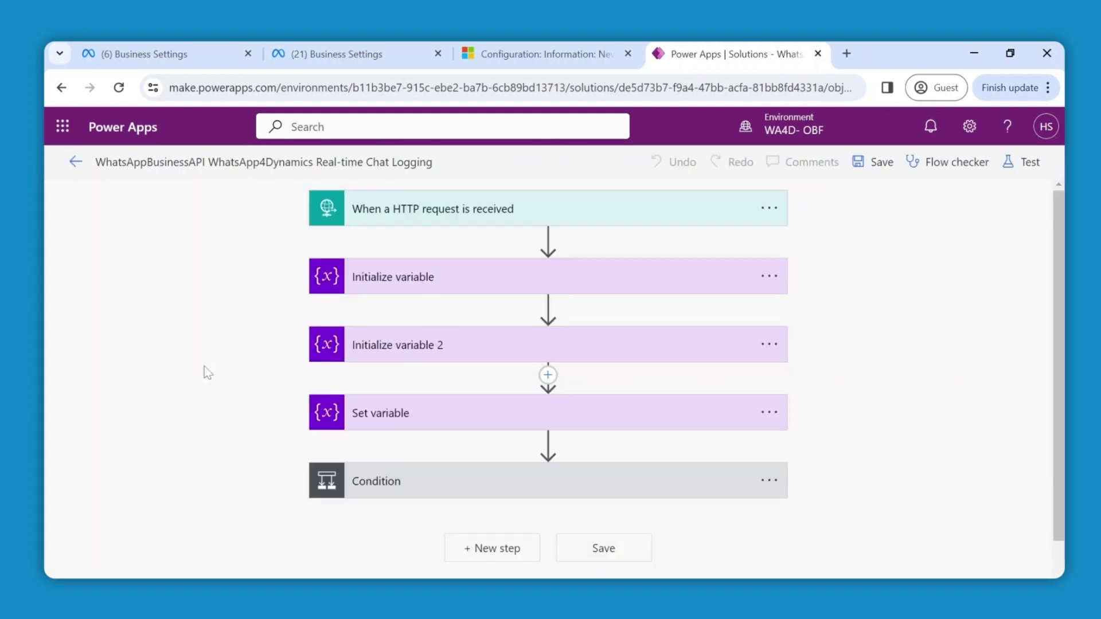
pyautogui.click(319, 228)
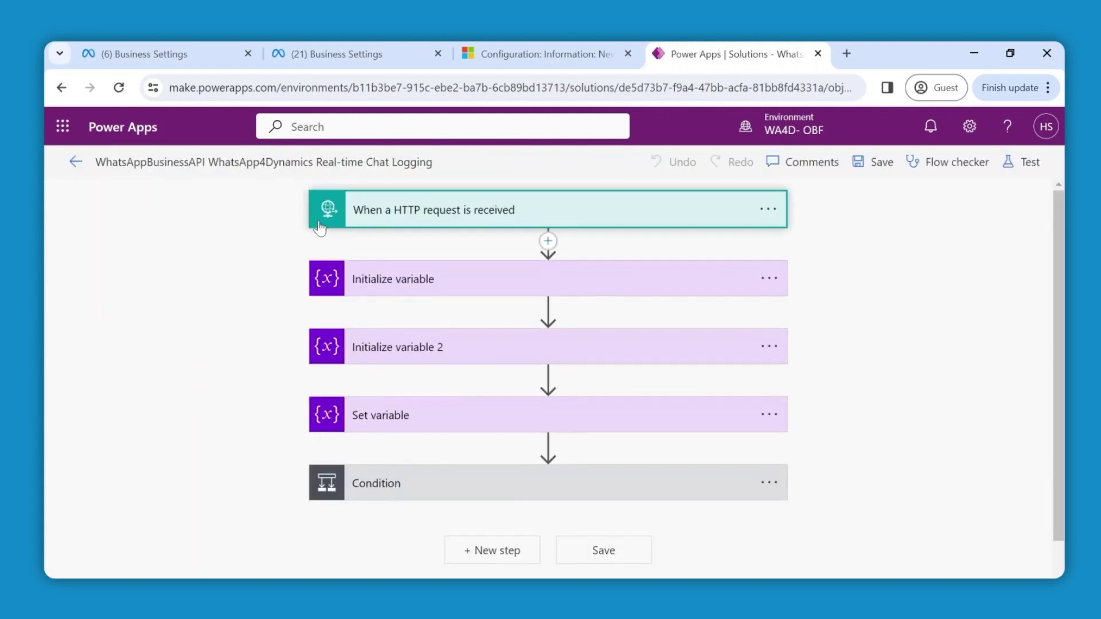
pyautogui.click(417, 226)
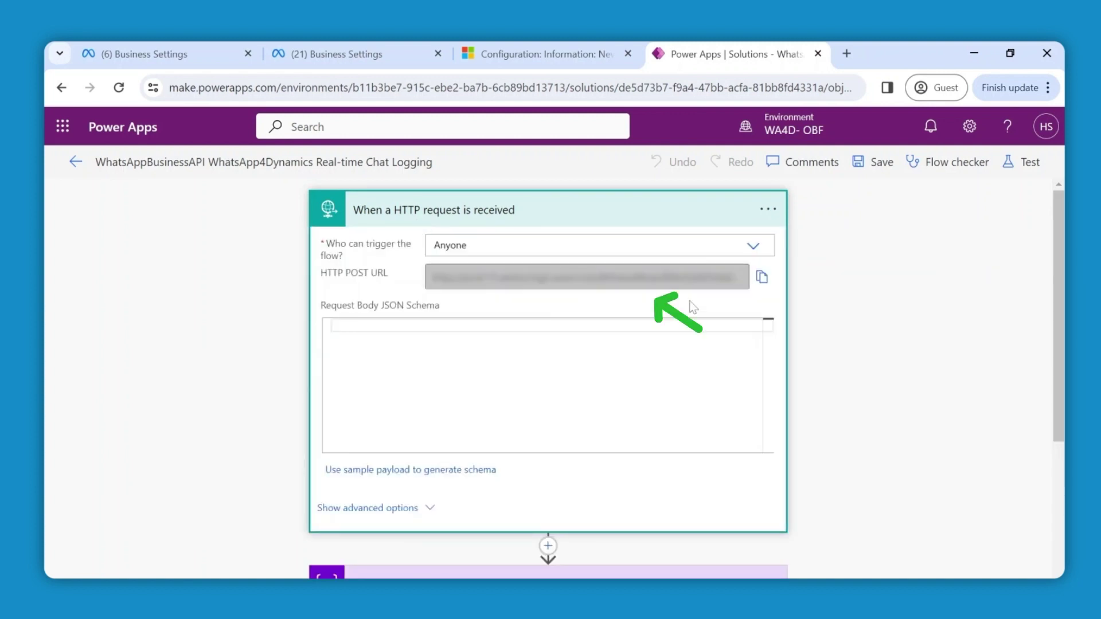
pyautogui.click(758, 287)
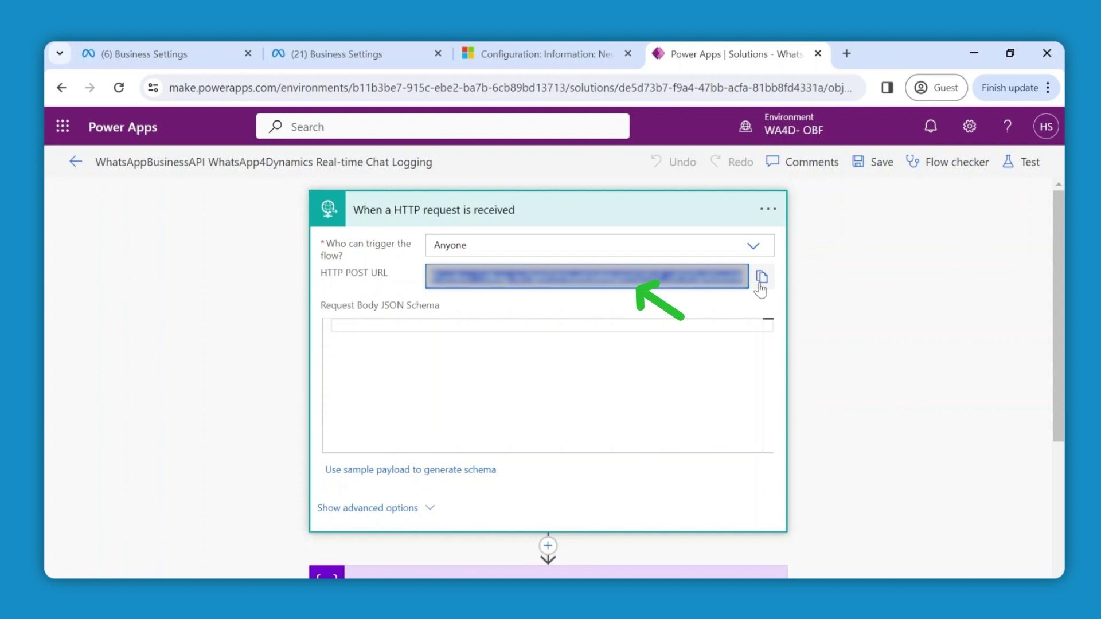
# - Paste the copied flow URL into Callback URL and save the WhatsApp Business Configuration
pyautogui.click(584, 46)
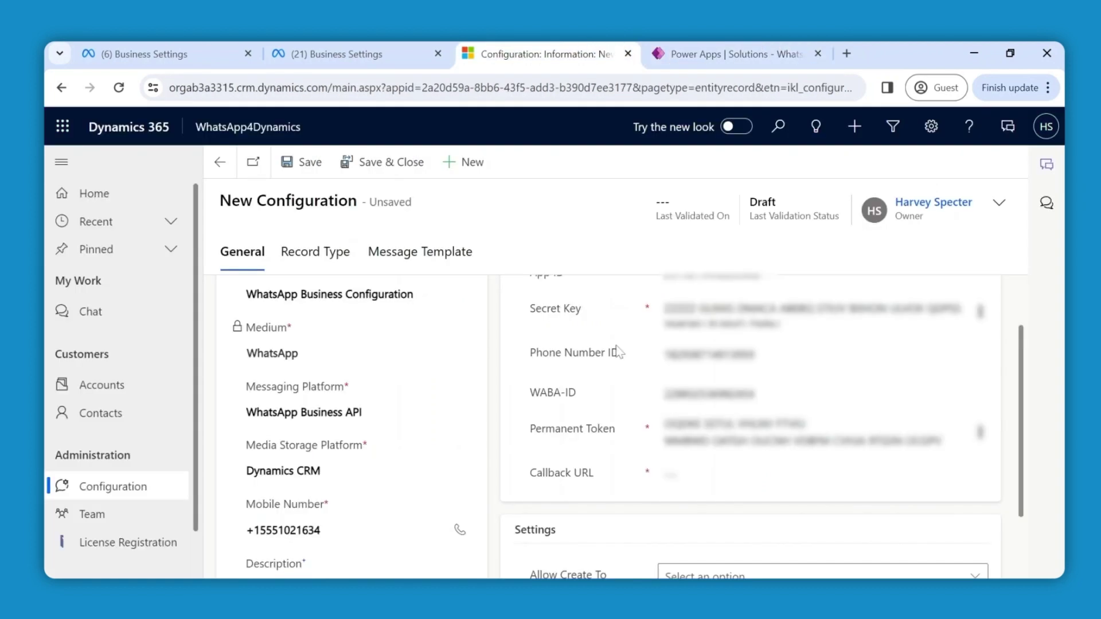
pyautogui.click(677, 473)
pyautogui.hotkey('ctrl', 'v')
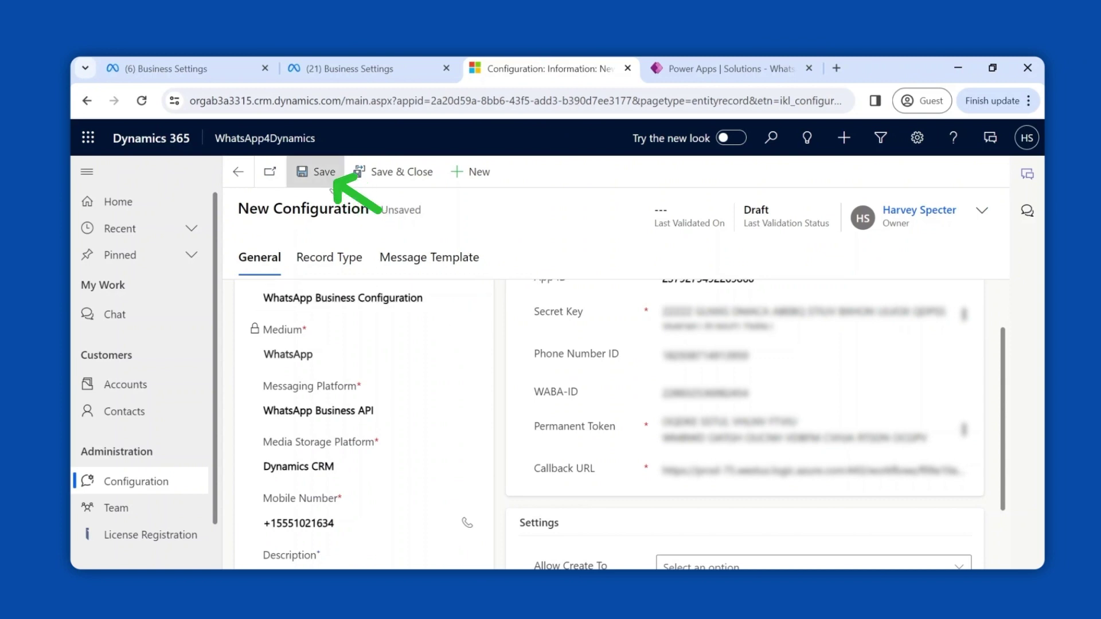
pyautogui.click(332, 173)
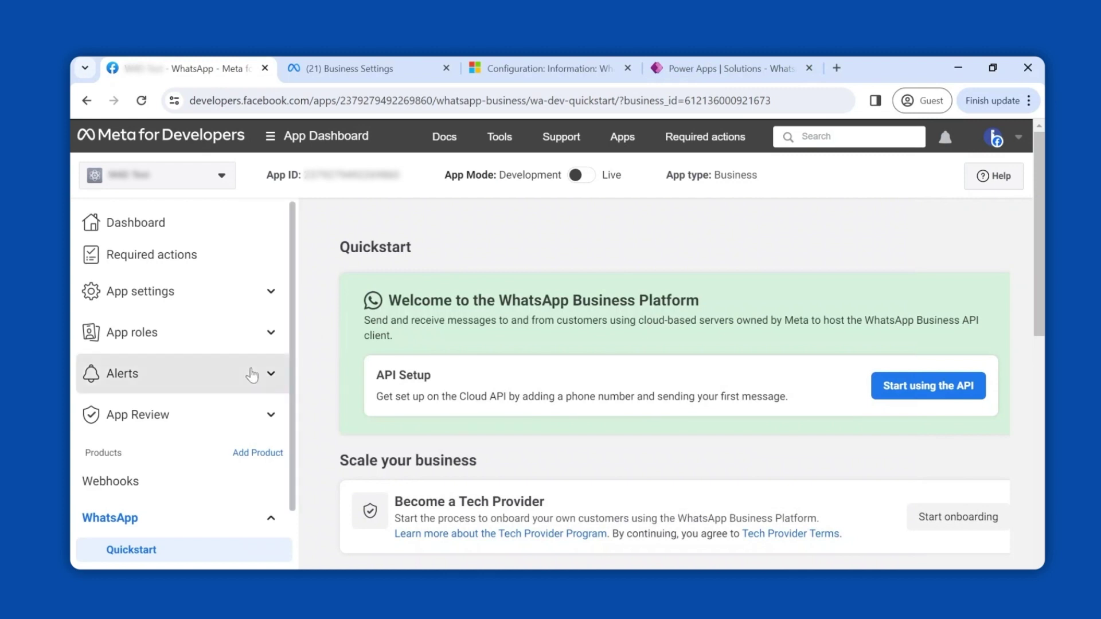
# - Open WhatsApp > Configuration from the left sidebar in Meta for Developers
pyautogui.scroll(-2, 258, 372)
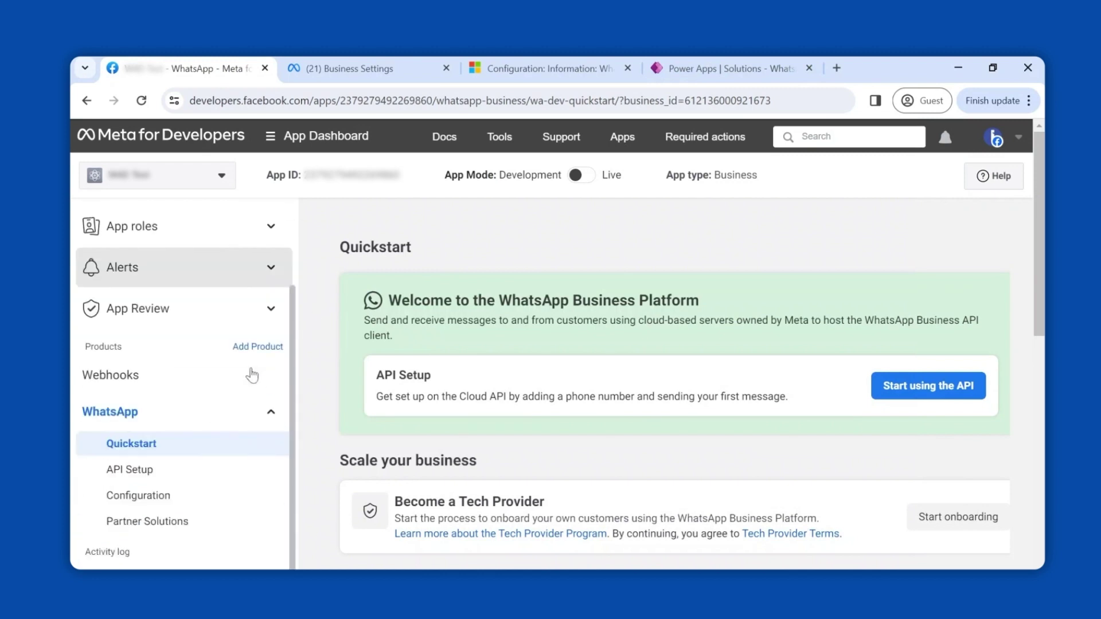
pyautogui.click(200, 504)
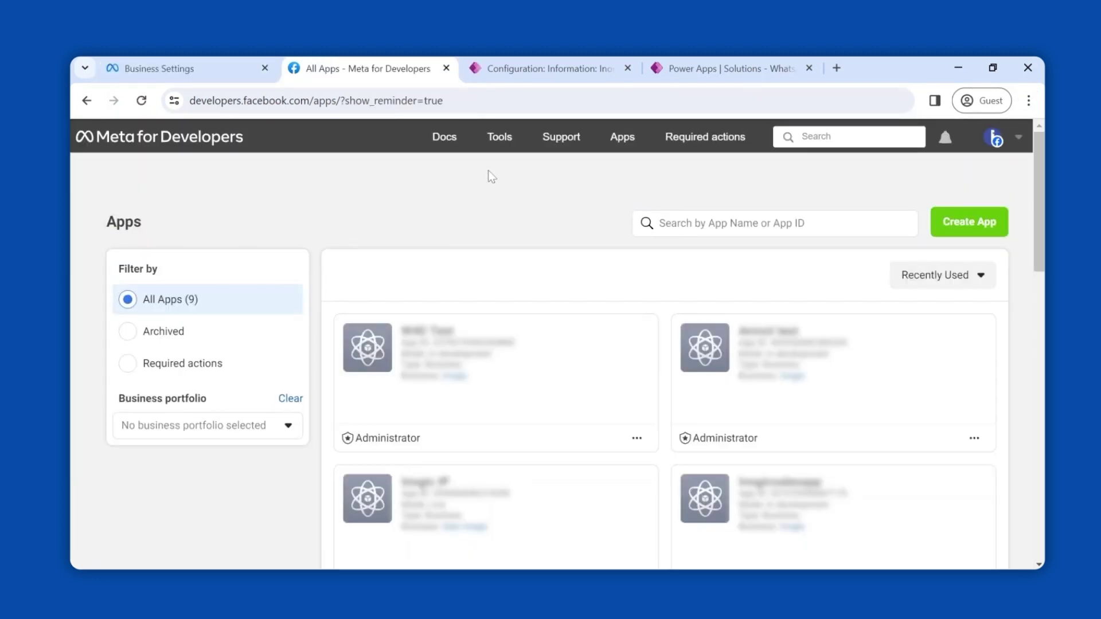
# - Open the dashboard of the first app listed on the All Apps page
pyautogui.click(383, 352)
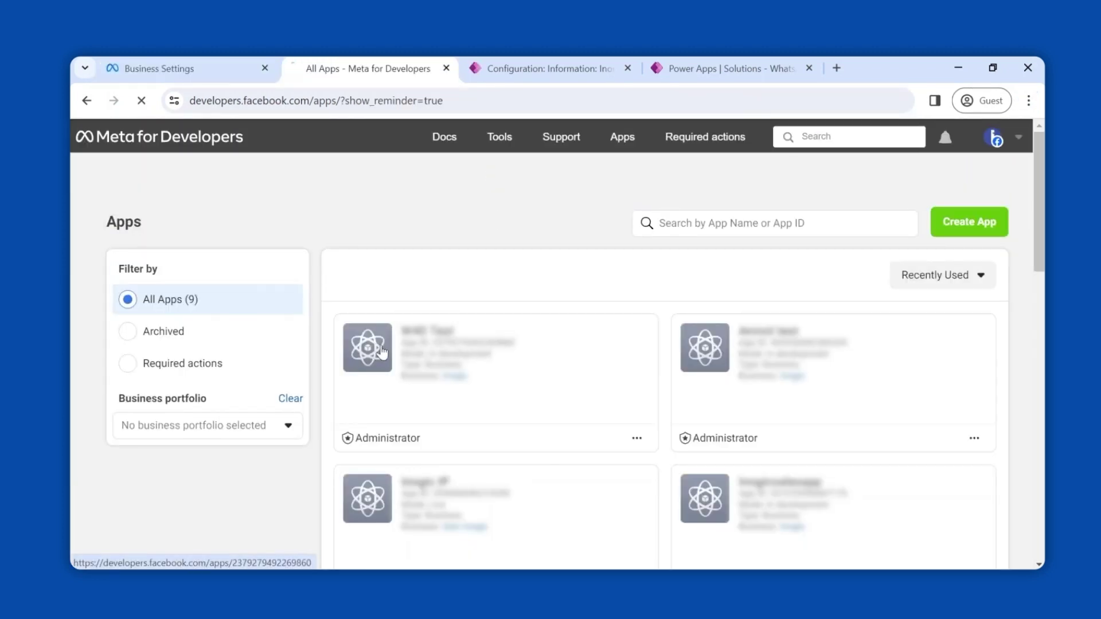